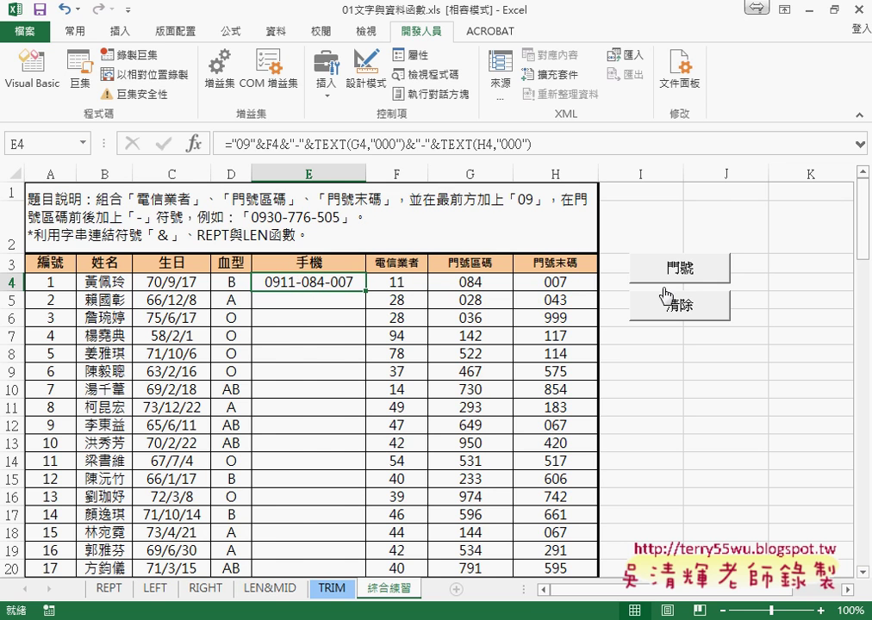
# Use the 門號 and 清除 buttons to fill column E with phone numbers, then clear it.
pyautogui.click(669, 268)
pyautogui.click(671, 310)
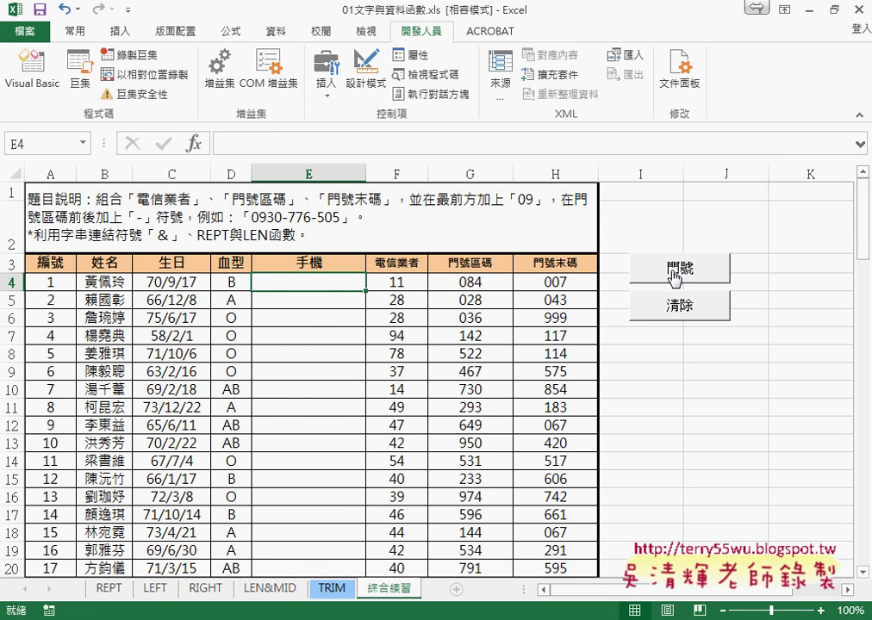
pyautogui.click(674, 274)
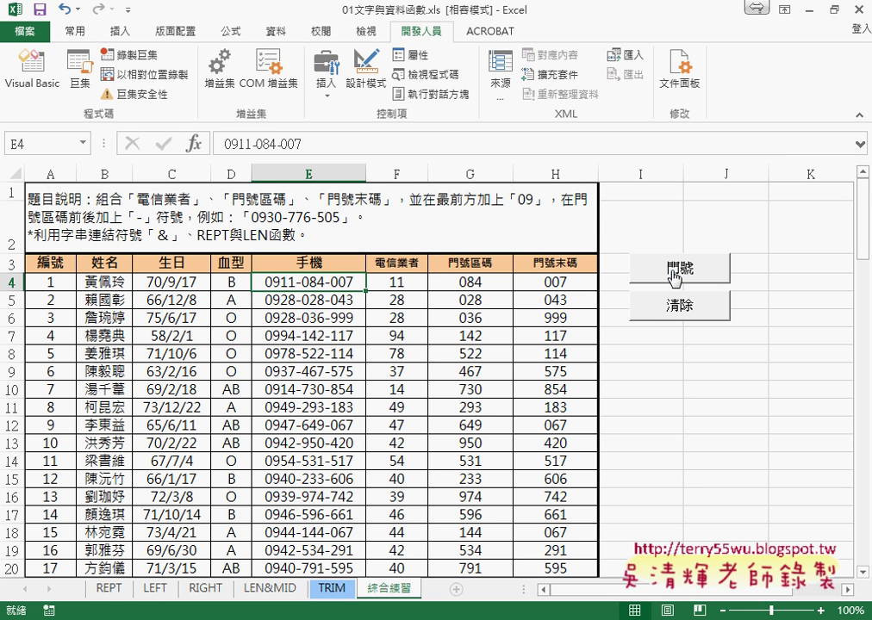
pyautogui.click(685, 310)
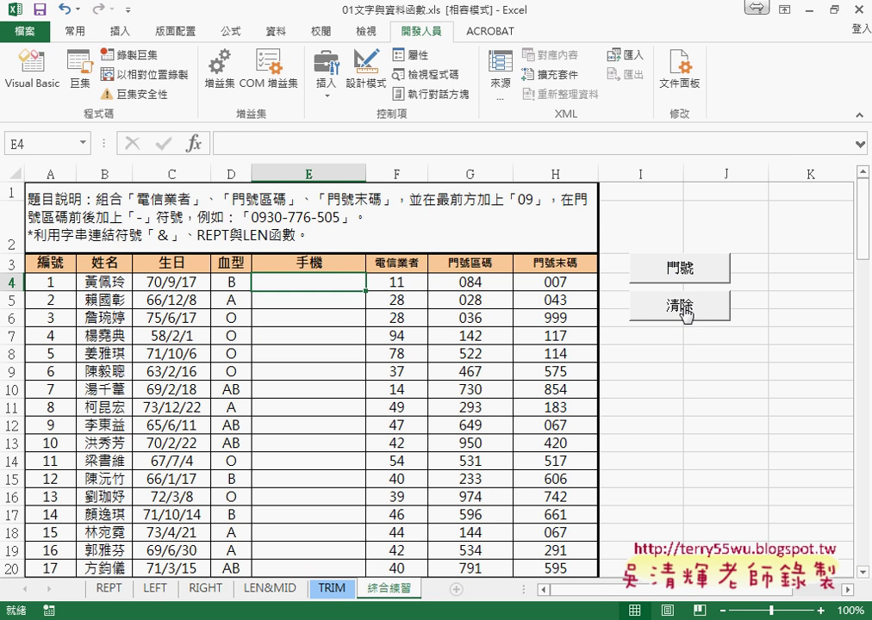
# In Insert Function, filter to 使用者定義, pick 手機範圍, then cancel its arguments dialog.
pyautogui.click(194, 143)
pyautogui.moveTo(373, 313)
pyautogui.mouseDown()
pyautogui.moveTo(246, 176)
pyautogui.moveTo(213, 158)
pyautogui.mouseUp()
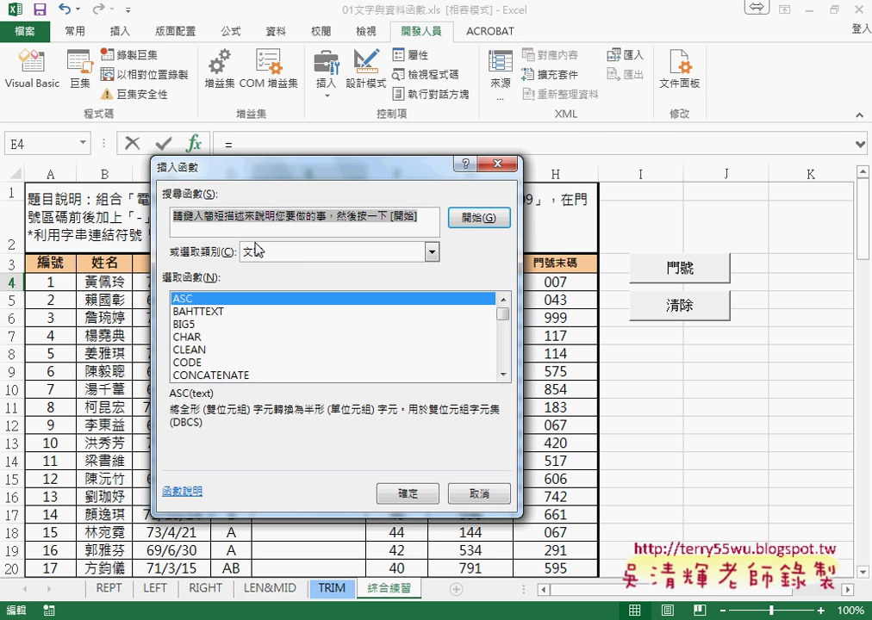
pyautogui.click(284, 251)
pyautogui.click(332, 470)
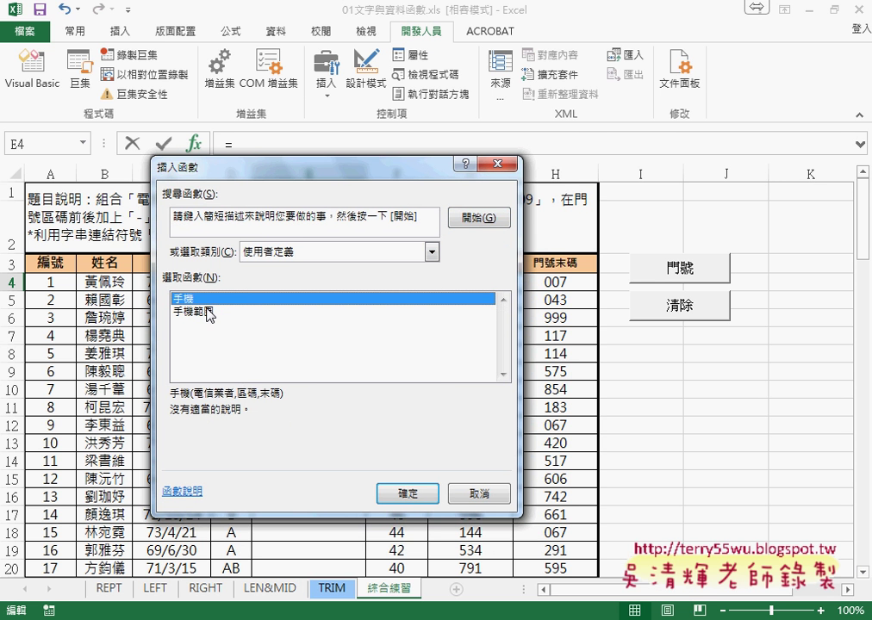
pyautogui.click(208, 315)
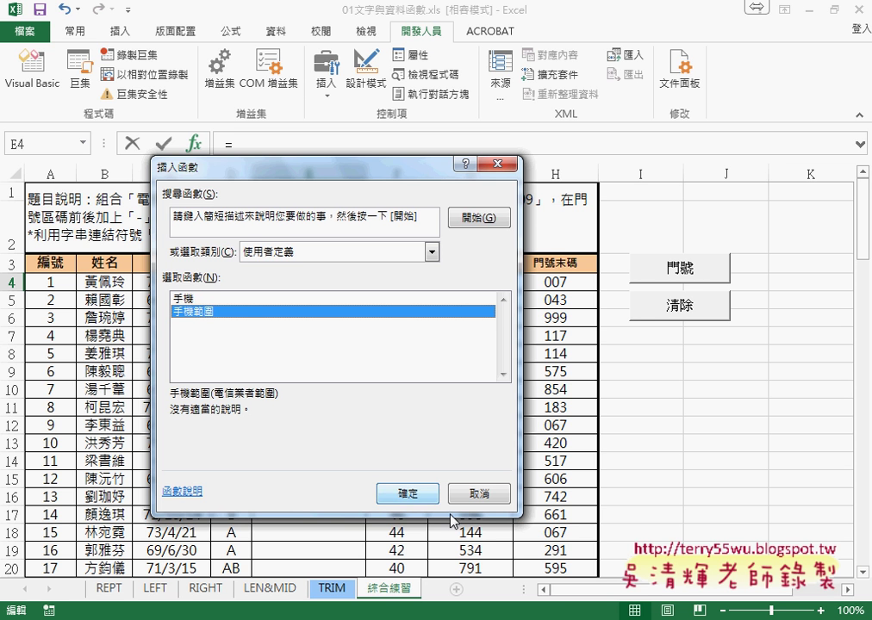
pyautogui.click(407, 494)
pyautogui.click(479, 494)
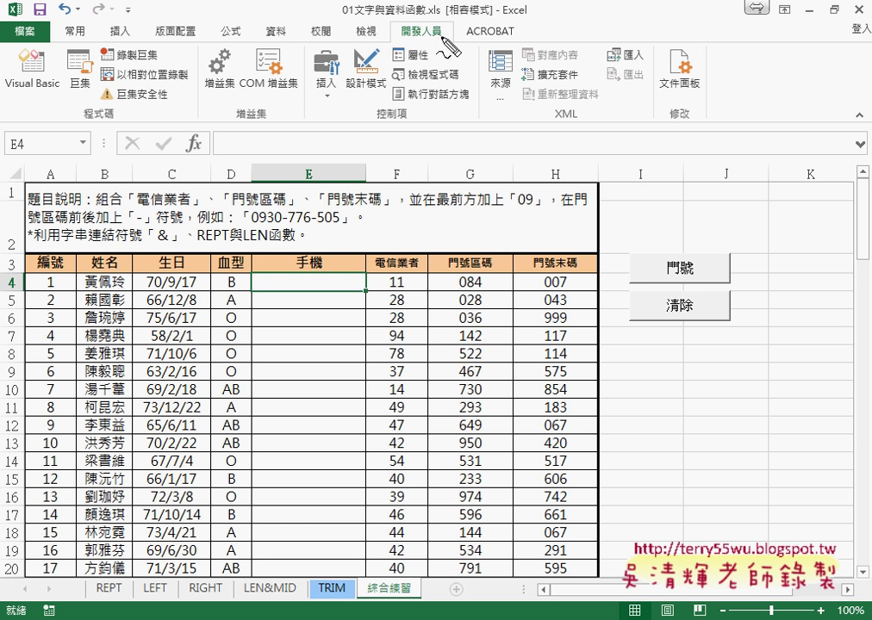
# Browse Excel Options from the Quick Access Toolbar menu to the Customize Ribbon page.
pyautogui.moveTo(441, 54); pyautogui.dragTo(417, 57)
pyautogui.moveTo(435, 21); pyautogui.dragTo(405, 19)
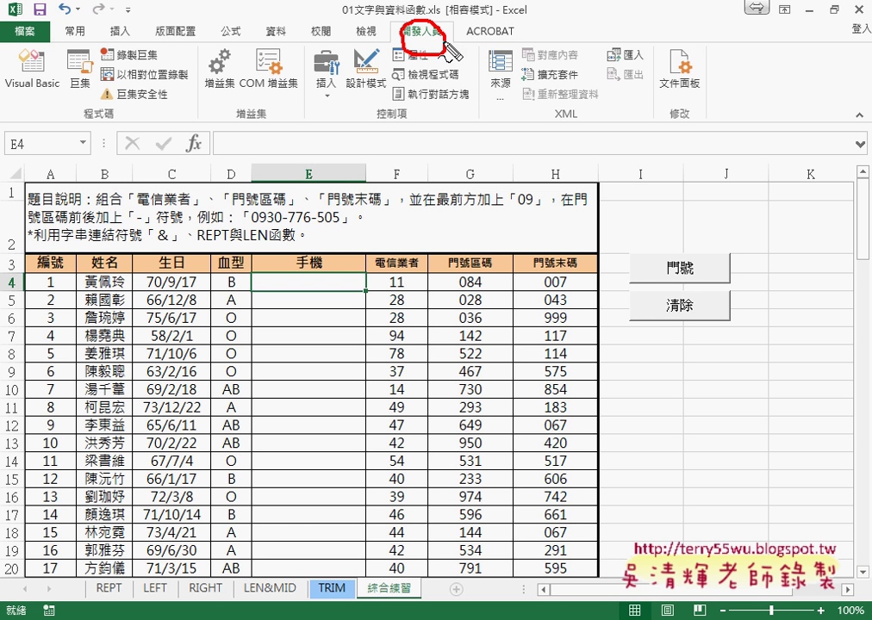
pyautogui.press('Escape')
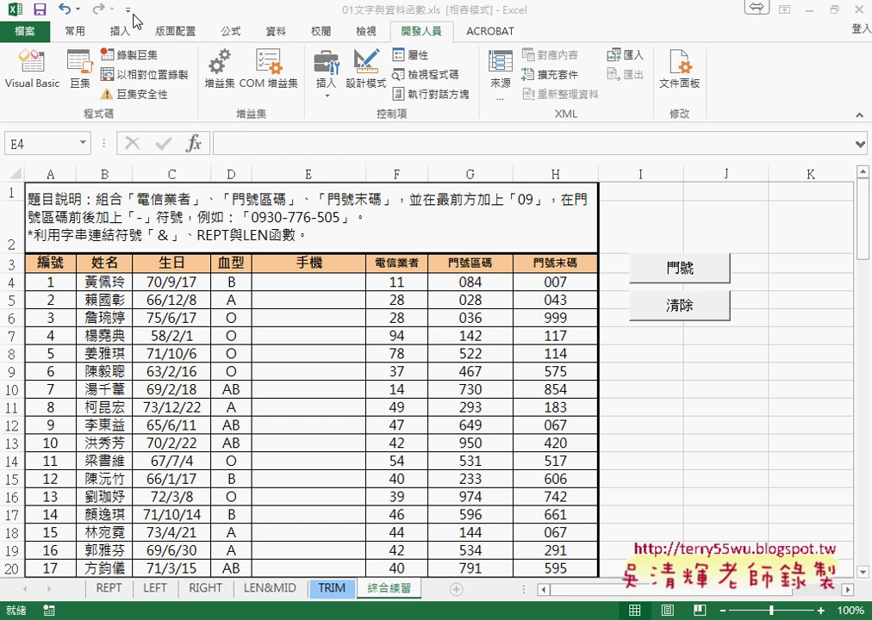
pyautogui.click(129, 9)
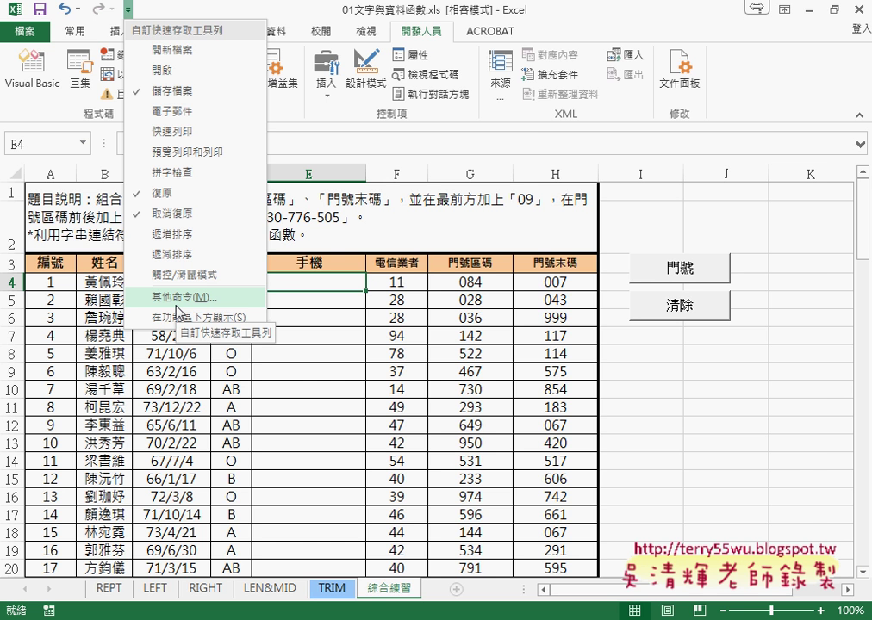
pyautogui.click(176, 304)
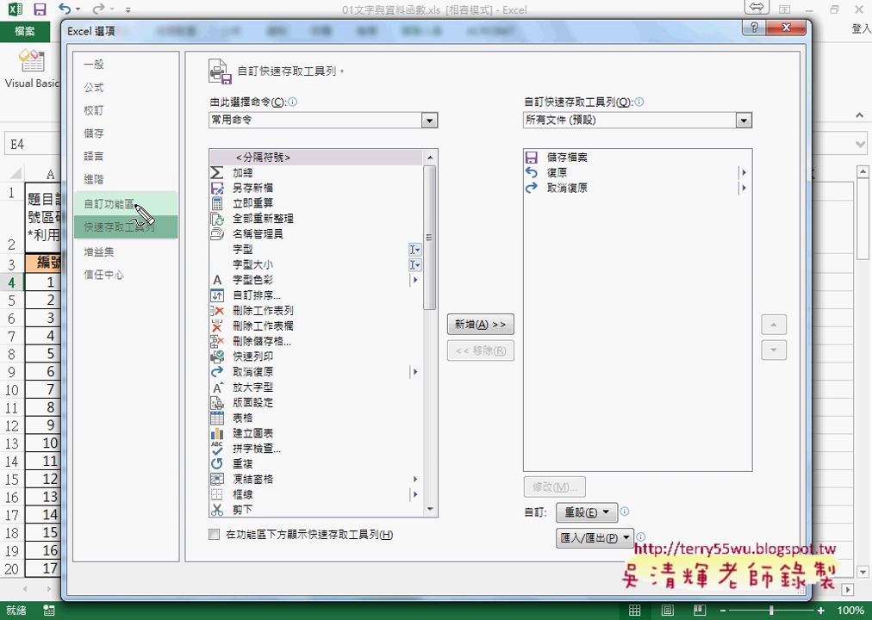
pyautogui.moveTo(136, 214)
pyautogui.mouseDown()
pyautogui.moveTo(111, 191)
pyautogui.moveTo(140, 228)
pyautogui.mouseUp()
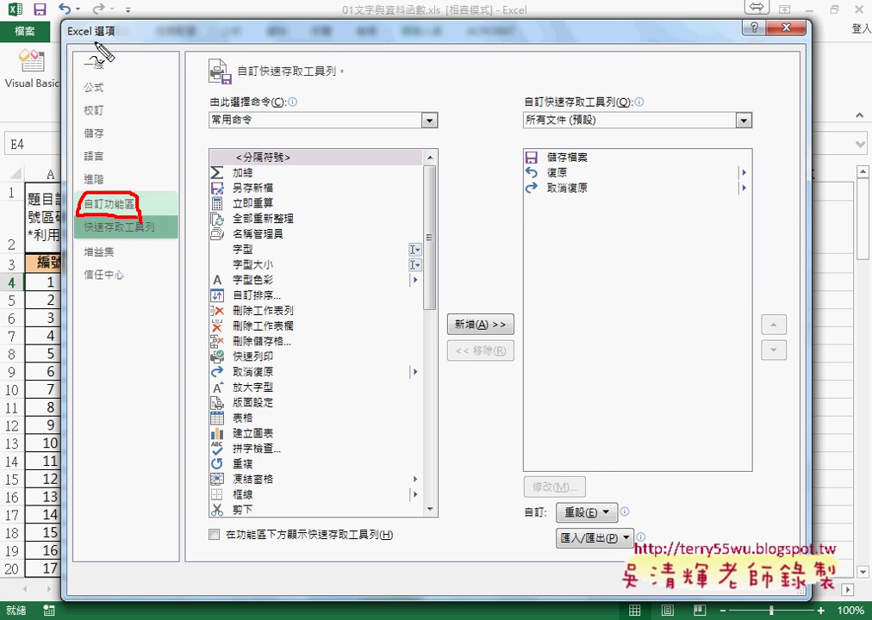
pyautogui.press('Escape')
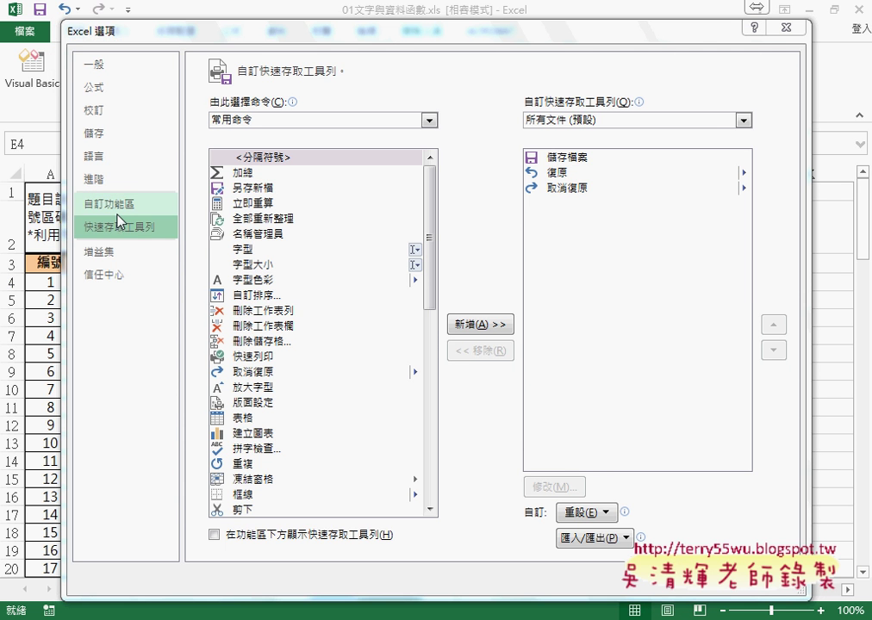
pyautogui.click(110, 204)
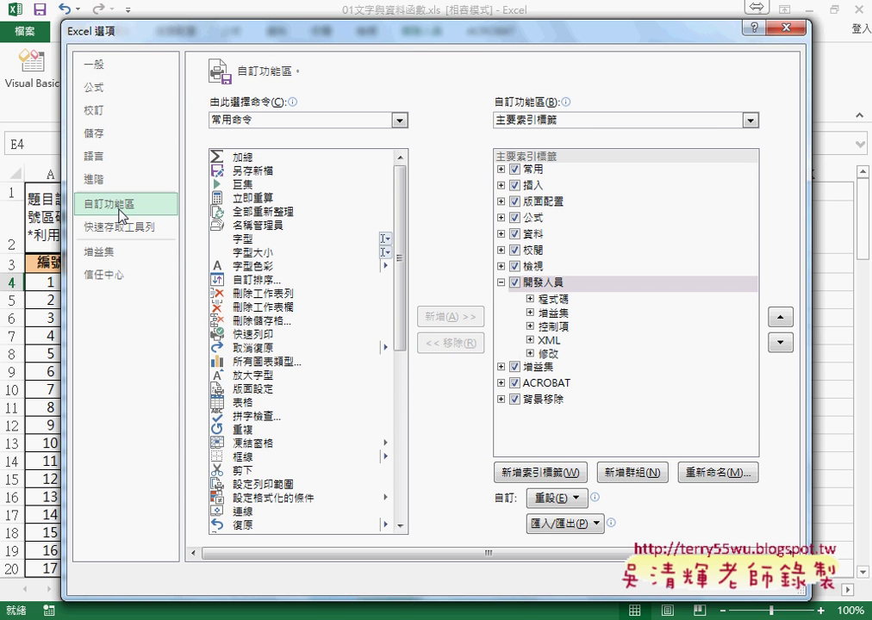
pyautogui.click(518, 284)
pyautogui.press('Escape')
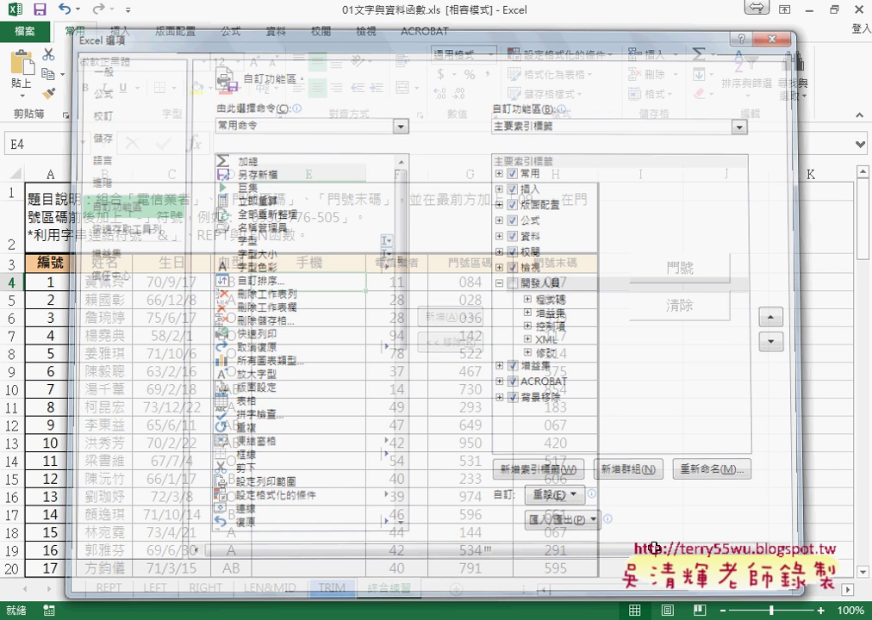
# Check 開發人員 in the main tabs list, confirm, and show the Developer tab.
pyautogui.click(128, 10)
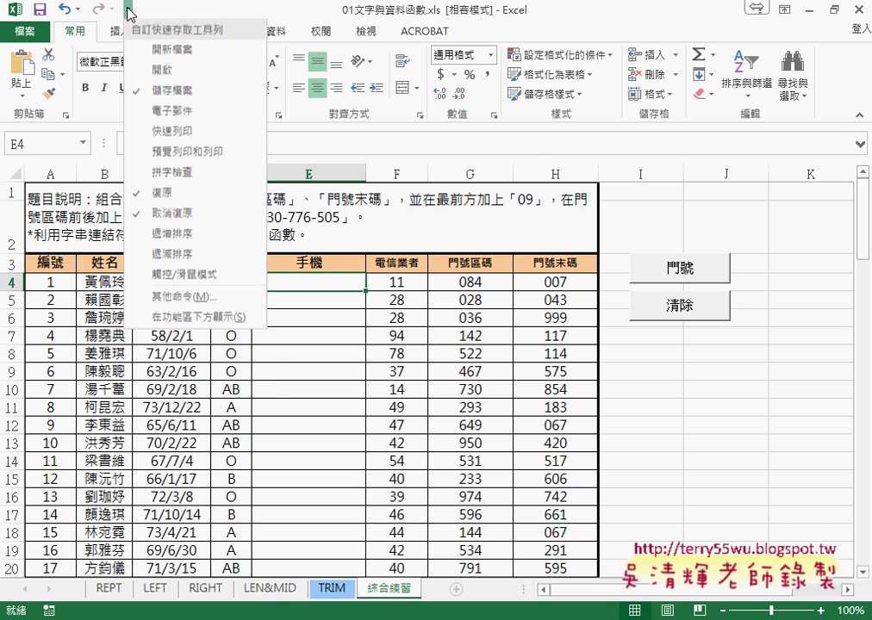
pyautogui.click(159, 235)
pyautogui.click(142, 204)
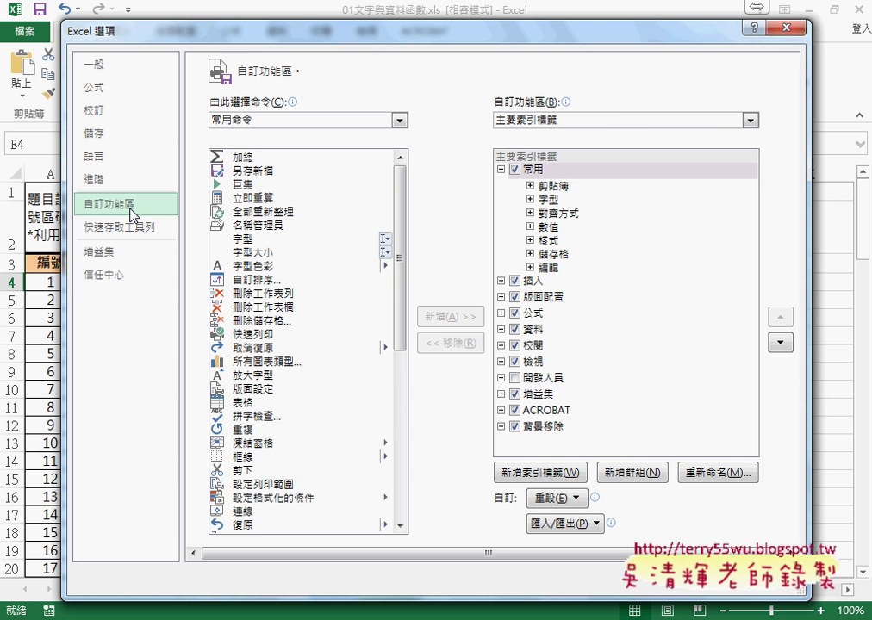
pyautogui.click(514, 378)
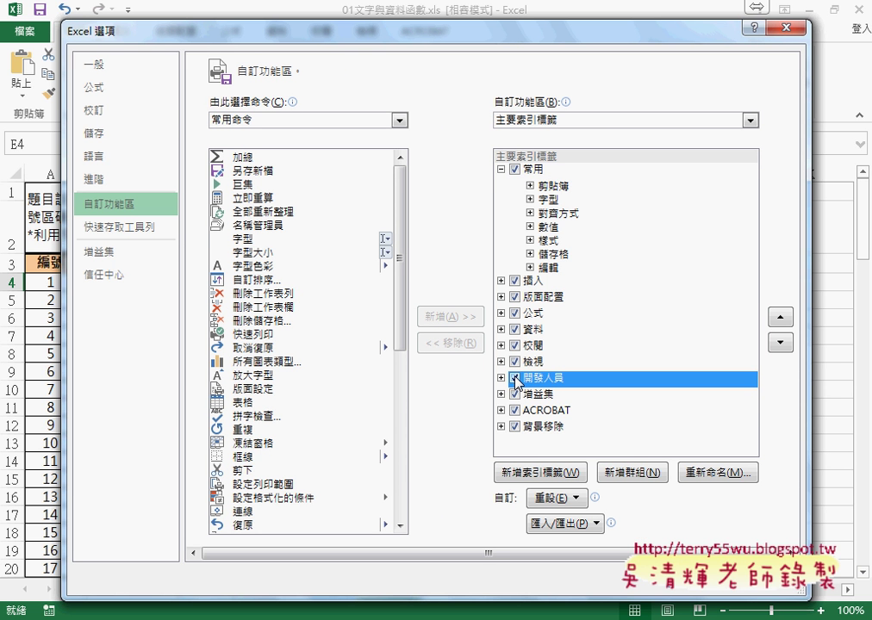
pyautogui.click(684, 575)
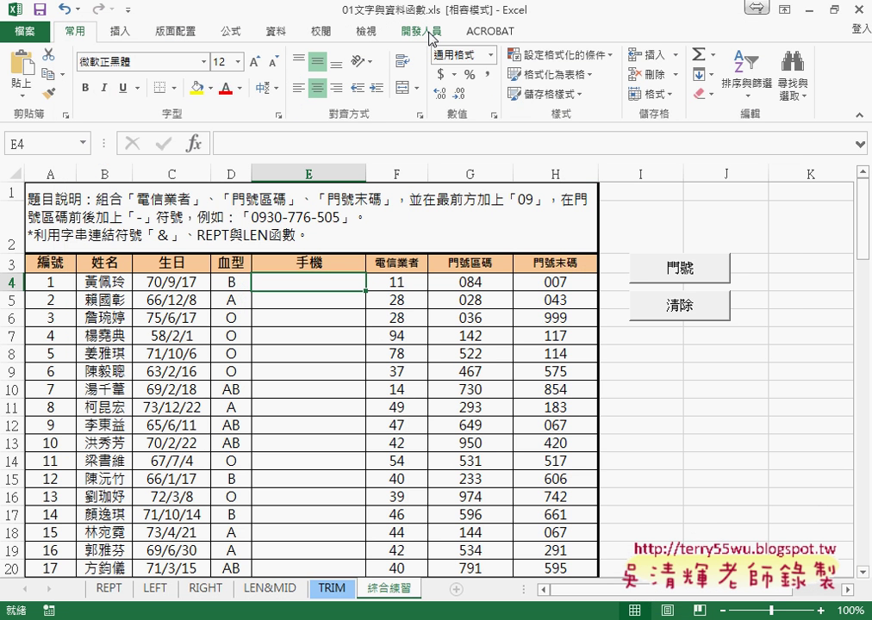
pyautogui.click(428, 32)
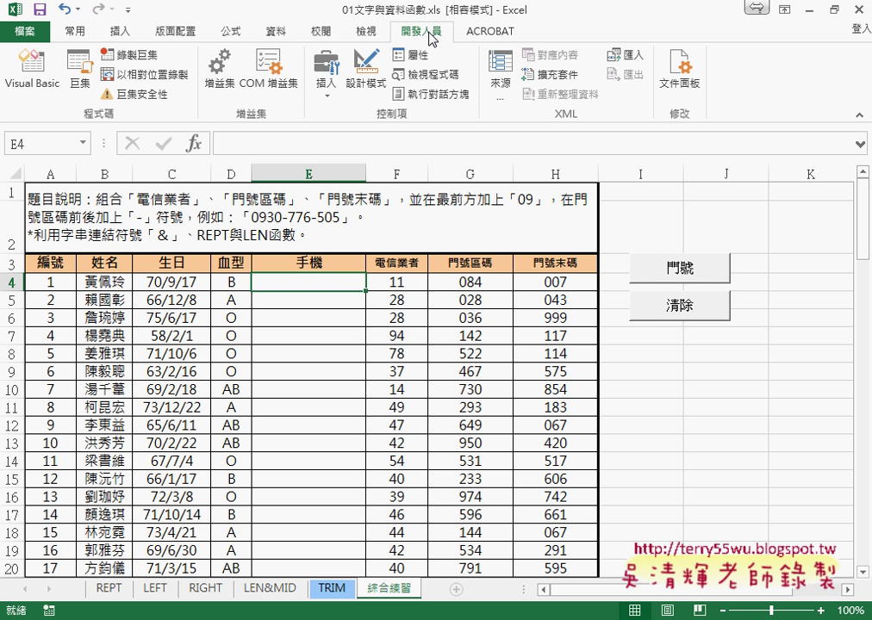
# Launch the VBA editor showing Module1, enlarge and reposition its window, and widen the Project pane.
pyautogui.click(37, 87)
pyautogui.moveTo(31, 90); pyautogui.dragTo(71, 105)
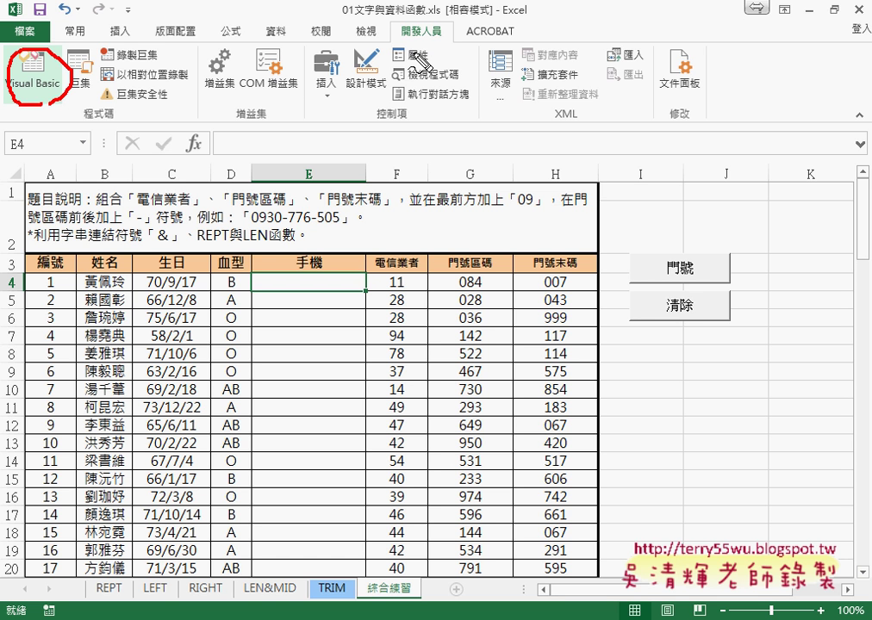
pyautogui.moveTo(405, 23)
pyautogui.mouseDown()
pyautogui.moveTo(398, 34)
pyautogui.moveTo(148, 43)
pyautogui.moveTo(76, 76)
pyautogui.mouseUp()
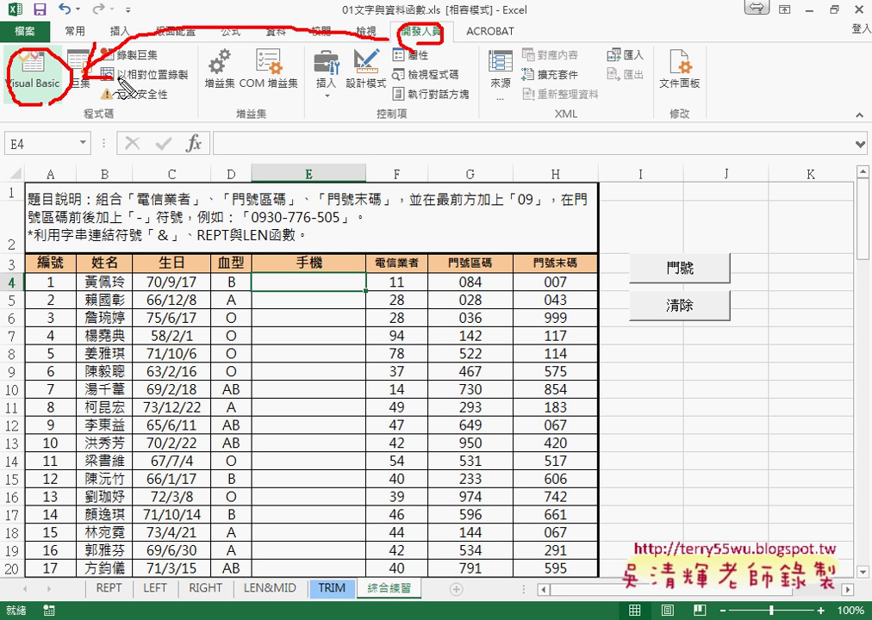
pyautogui.press('Escape')
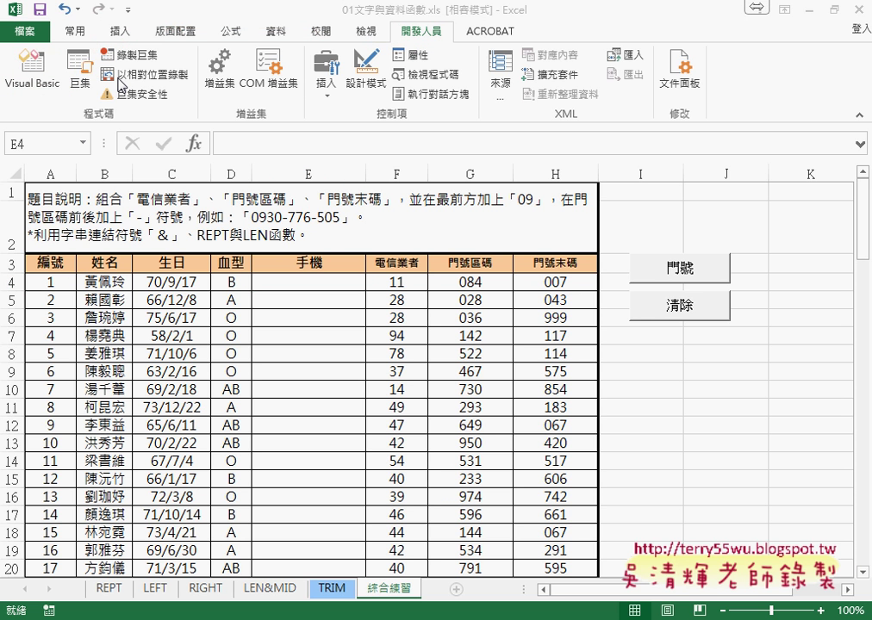
pyautogui.click(33, 84)
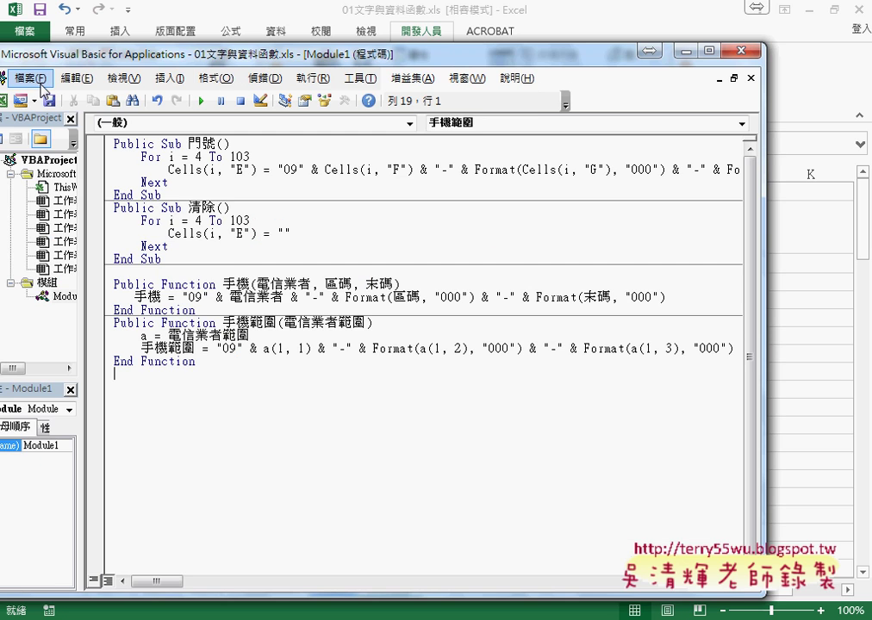
pyautogui.moveTo(69, 57)
pyautogui.mouseDown()
pyautogui.moveTo(78, 34)
pyautogui.moveTo(20, 18)
pyautogui.mouseUp()
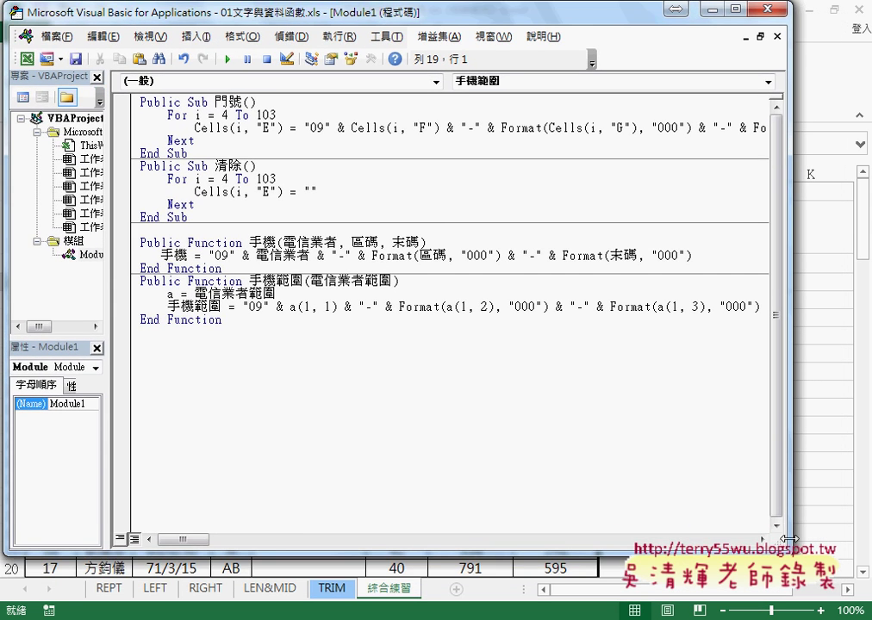
pyautogui.moveTo(789, 543)
pyautogui.mouseDown()
pyautogui.moveTo(864, 596)
pyautogui.moveTo(662, 501)
pyautogui.moveTo(615, 496)
pyautogui.moveTo(647, 497)
pyautogui.mouseUp()
pyautogui.moveTo(209, 19); pyautogui.dragTo(314, 78)
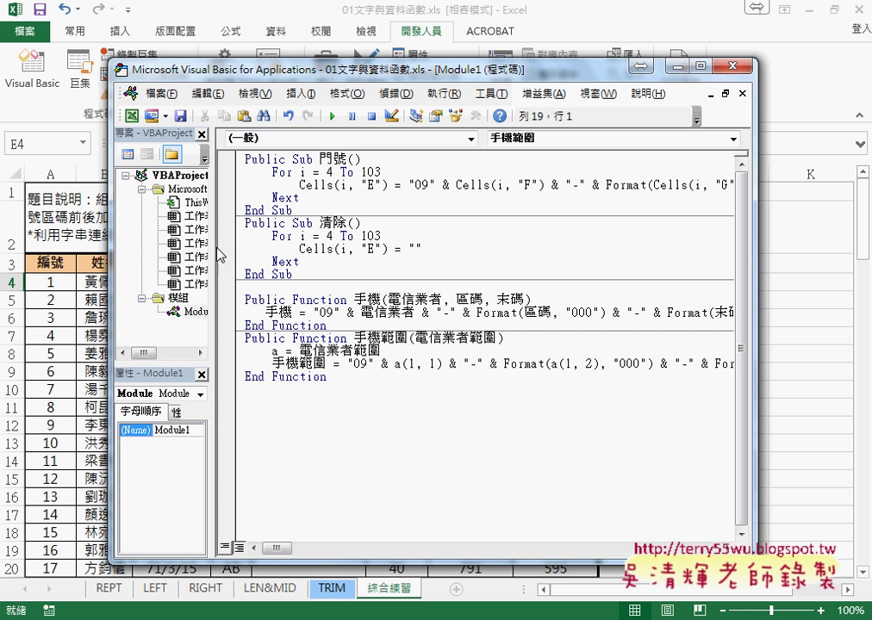
pyautogui.moveTo(212, 250); pyautogui.dragTo(260, 268)
# Remove Module1 from the project, declining to export it, then widen the Project pane.
pyautogui.click(200, 312)
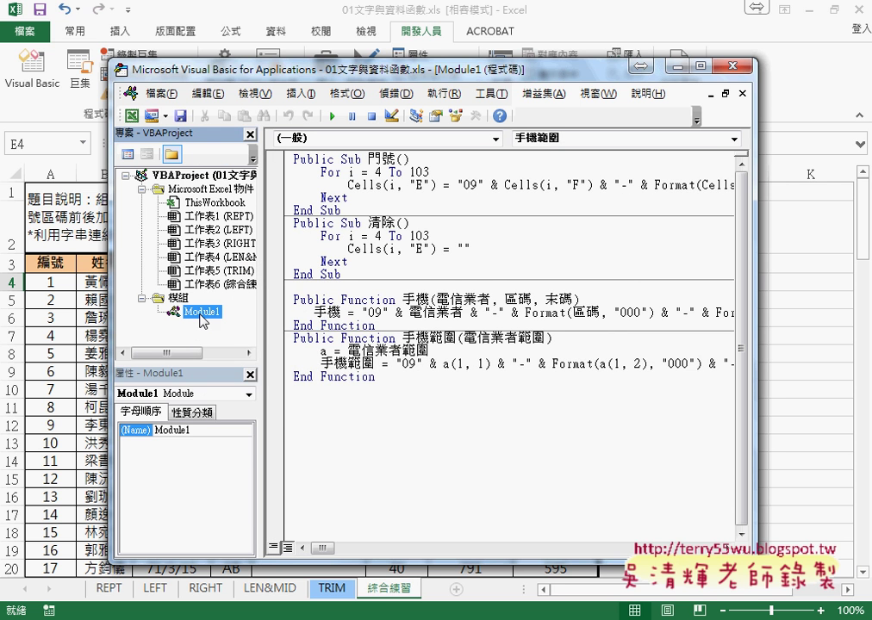
pyautogui.rightClick(199, 312)
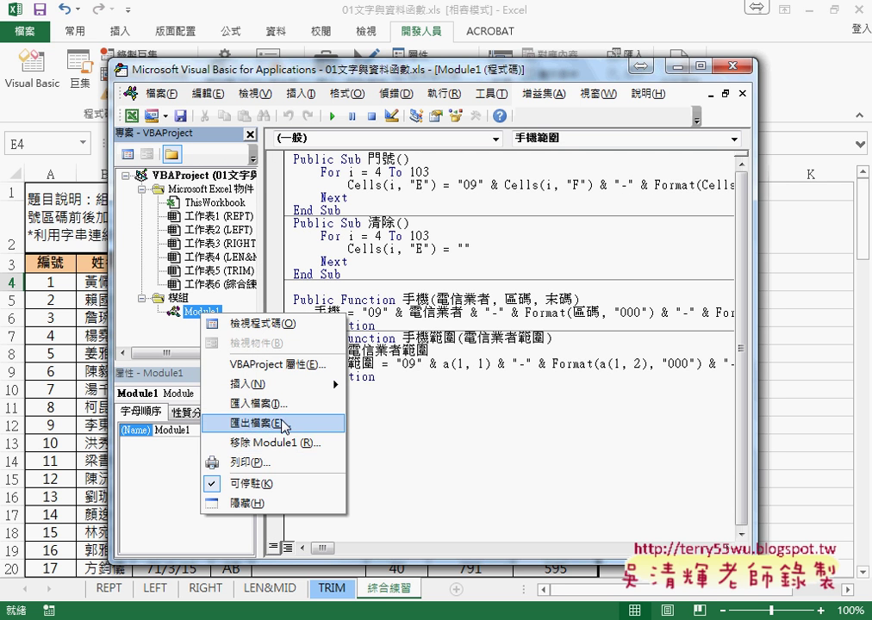
pyautogui.click(281, 443)
pyautogui.click(407, 382)
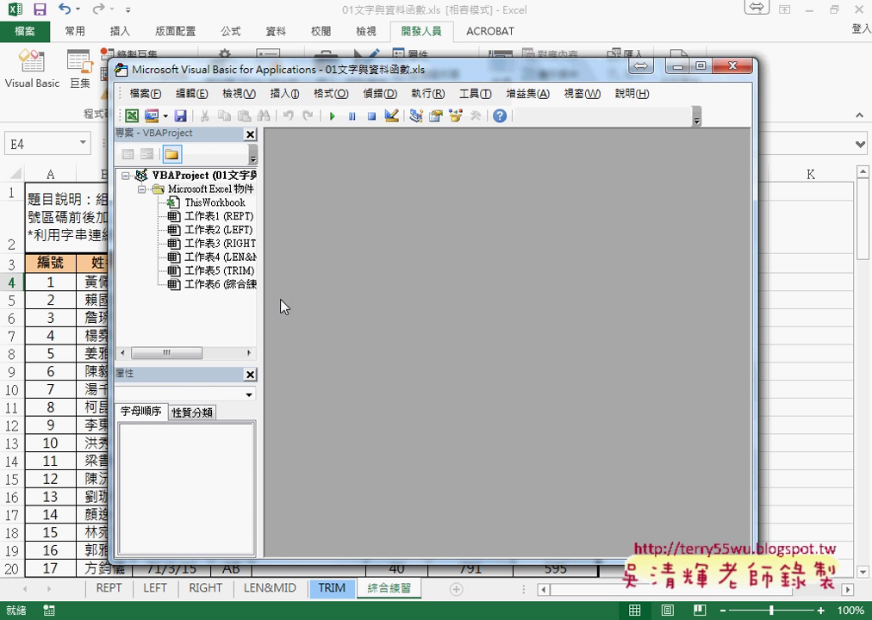
pyautogui.moveTo(261, 287); pyautogui.dragTo(302, 295)
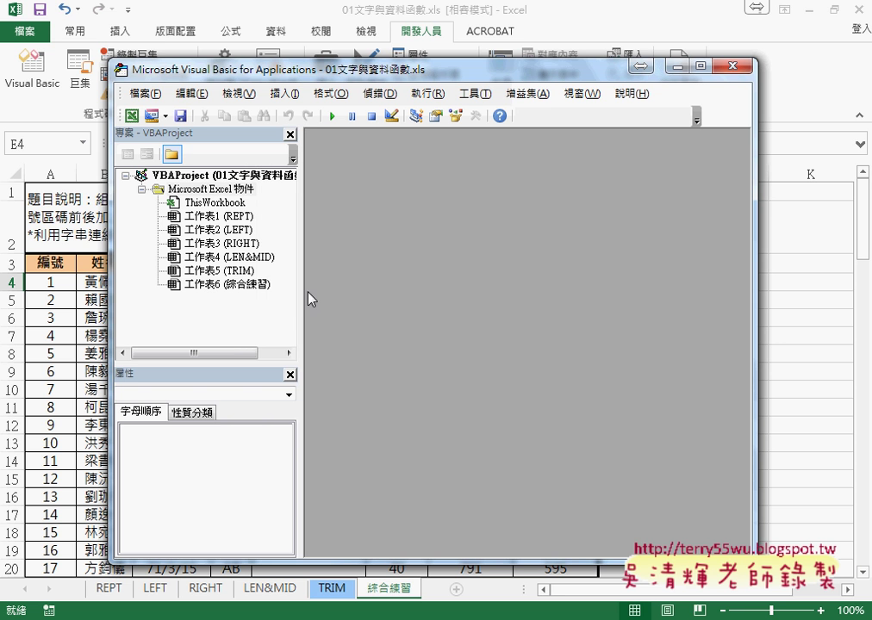
pyautogui.rightClick(206, 229)
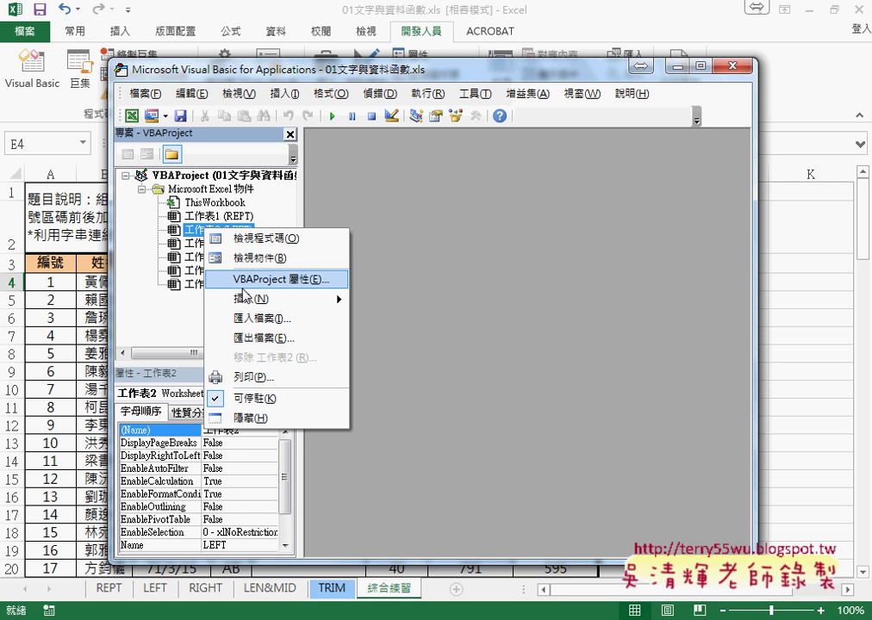
pyautogui.moveTo(259, 298)
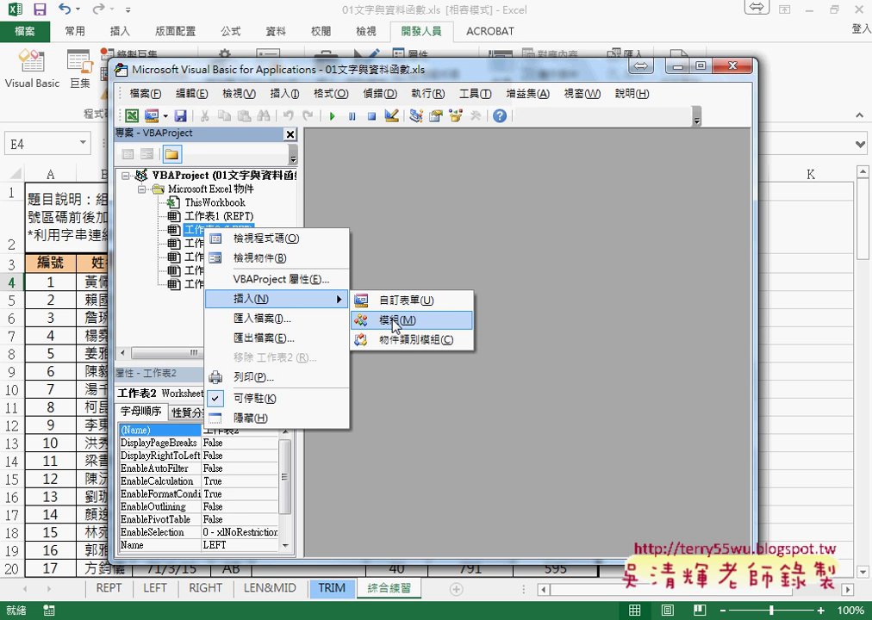
# Insert a new empty Module1 and move the VBA editor to the left screen edge.
pyautogui.click(394, 326)
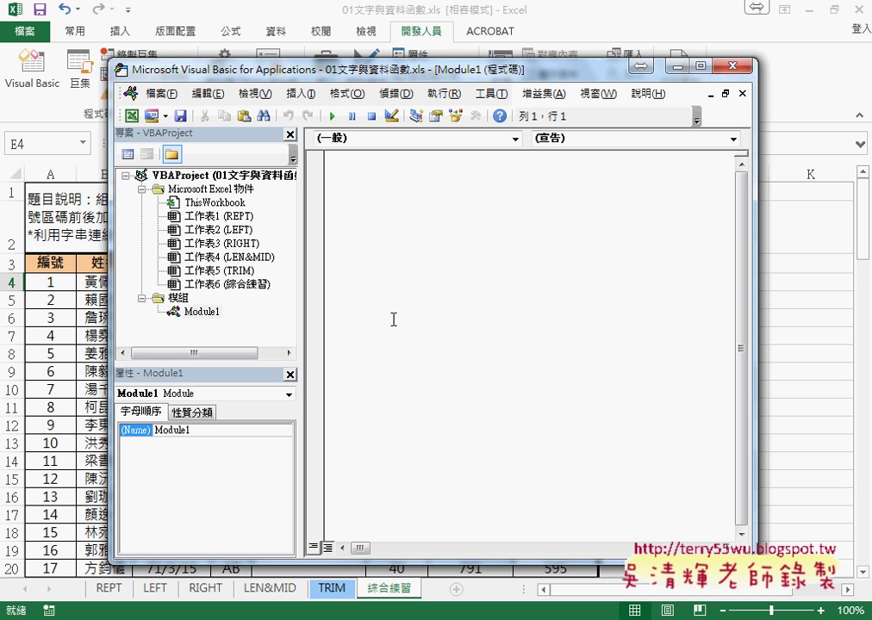
pyautogui.moveTo(320, 71); pyautogui.dragTo(260, 74)
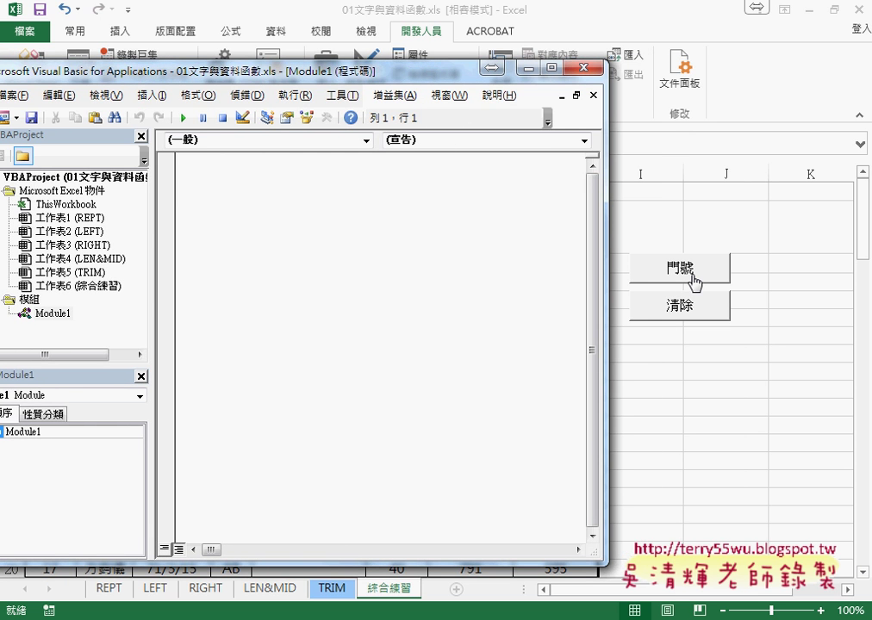
pyautogui.click(151, 94)
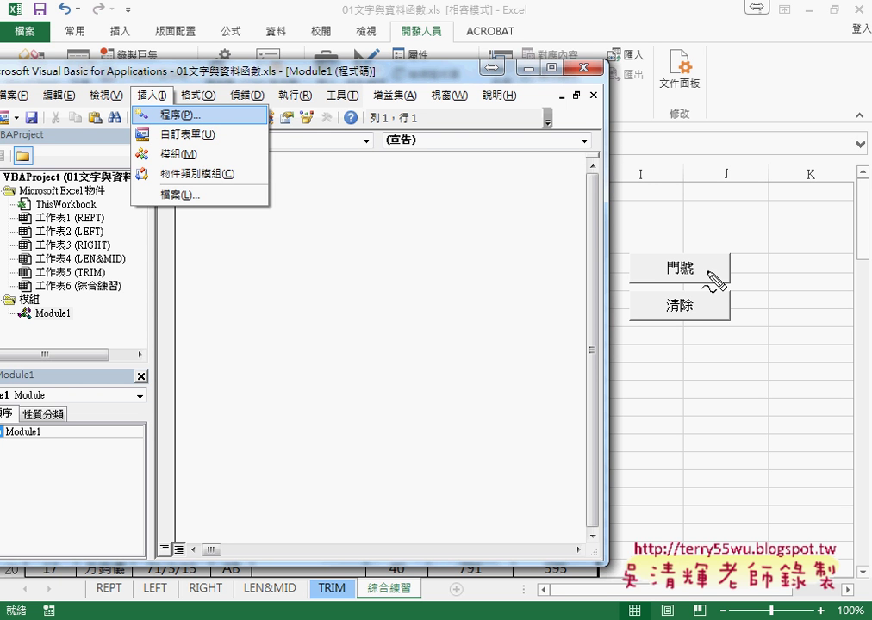
# Annotate the 門號 button, the Procedure menu item, the Modules folder and Module1.
pyautogui.moveTo(706, 272)
pyautogui.mouseDown()
pyautogui.moveTo(666, 258)
pyautogui.moveTo(712, 277)
pyautogui.mouseUp()
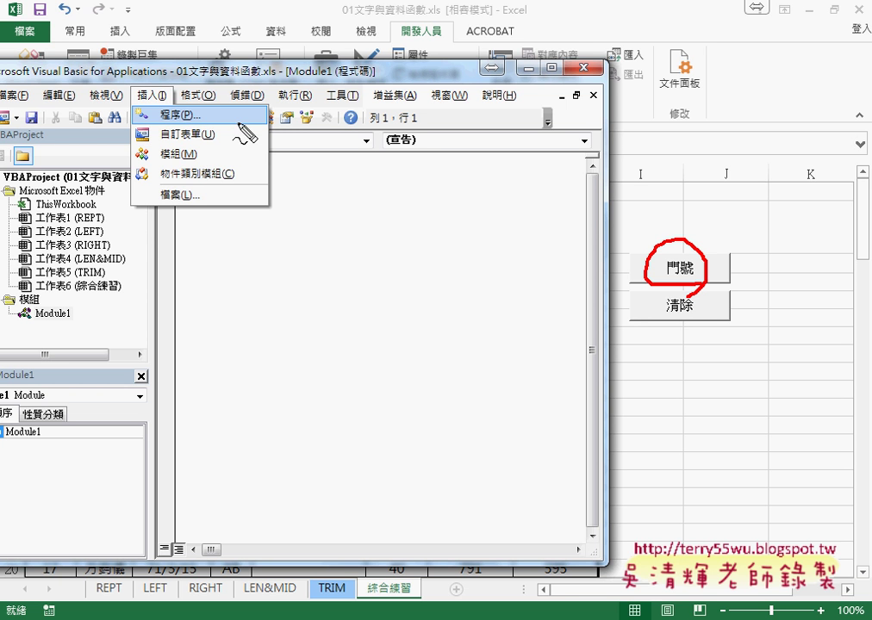
pyautogui.moveTo(195, 110)
pyautogui.mouseDown()
pyautogui.moveTo(146, 112)
pyautogui.moveTo(198, 120)
pyautogui.mouseUp()
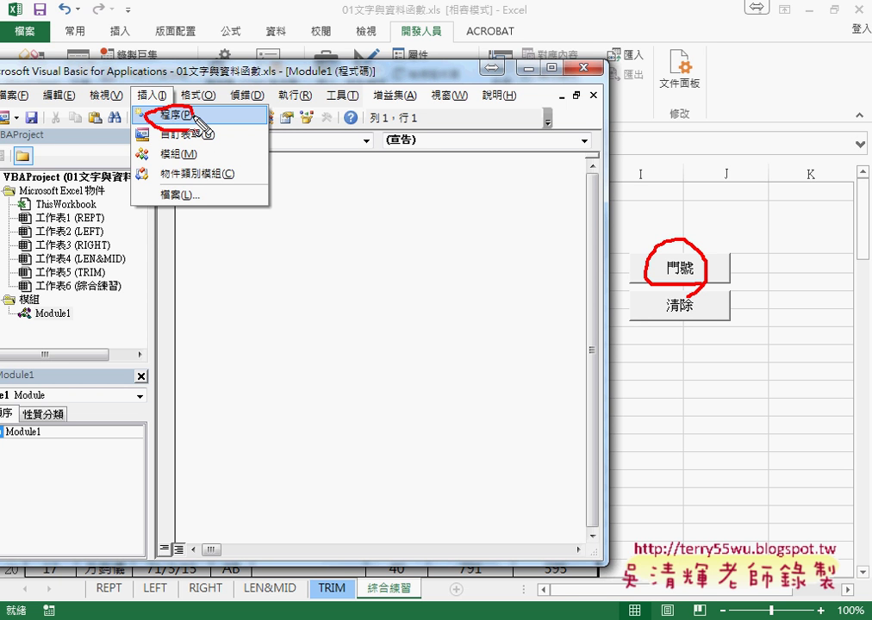
pyautogui.moveTo(38, 315)
pyautogui.mouseDown()
pyautogui.moveTo(27, 300)
pyautogui.moveTo(39, 328)
pyautogui.mouseUp()
pyautogui.moveTo(189, 199); pyautogui.dragTo(189, 217)
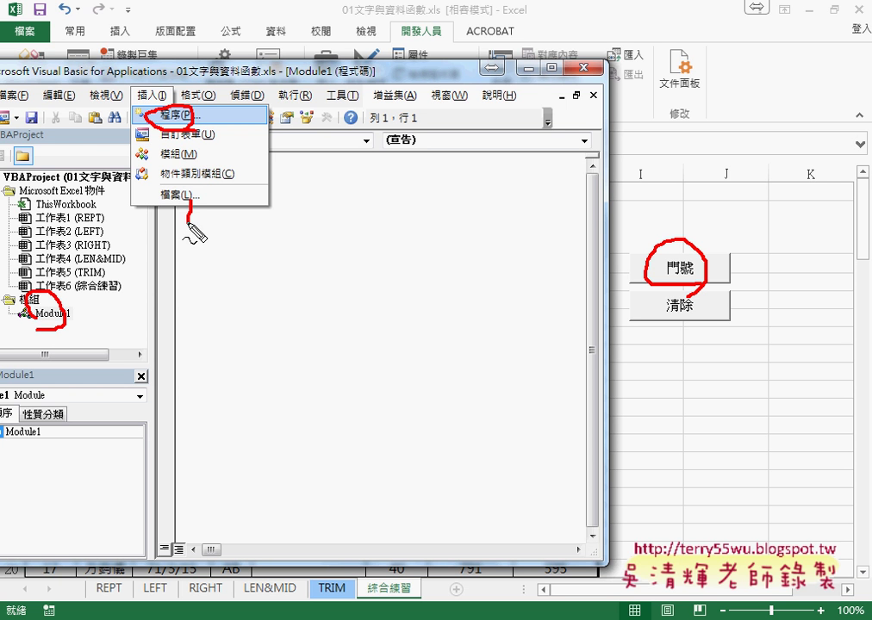
pyautogui.click(184, 123)
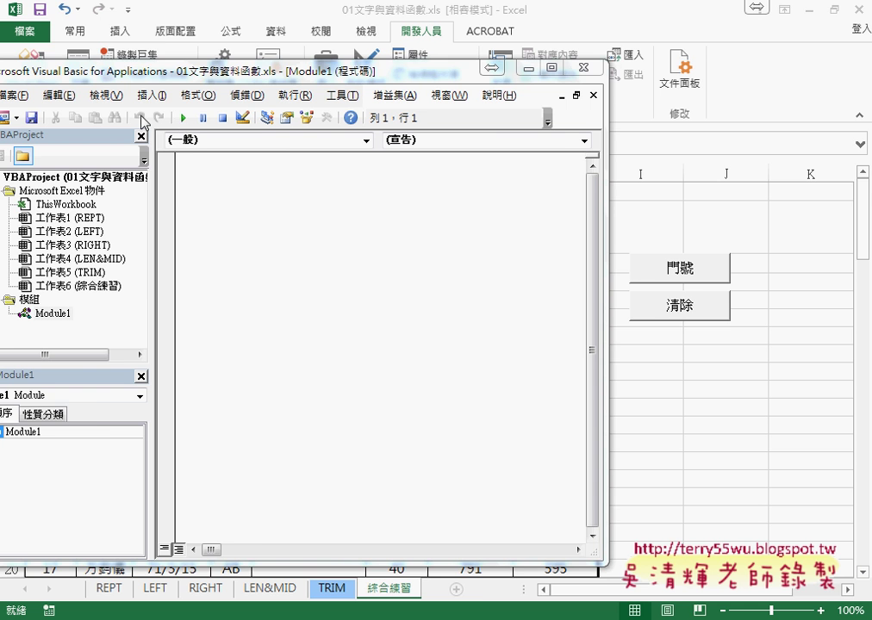
pyautogui.click(151, 95)
# Add a Public Sub procedure named 門號 to Module1 and reposition the editor window.
pyautogui.click(198, 121)
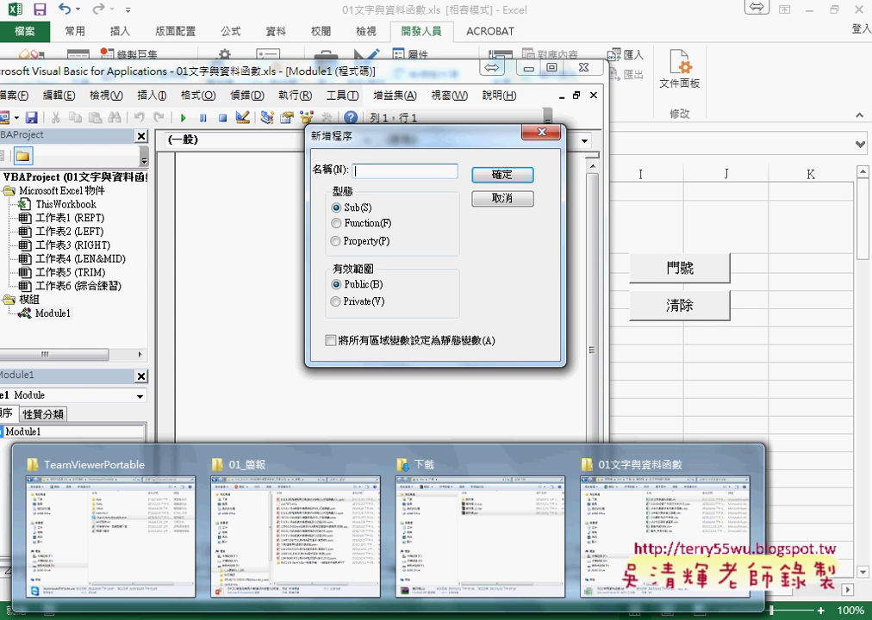
pyautogui.write('門號')
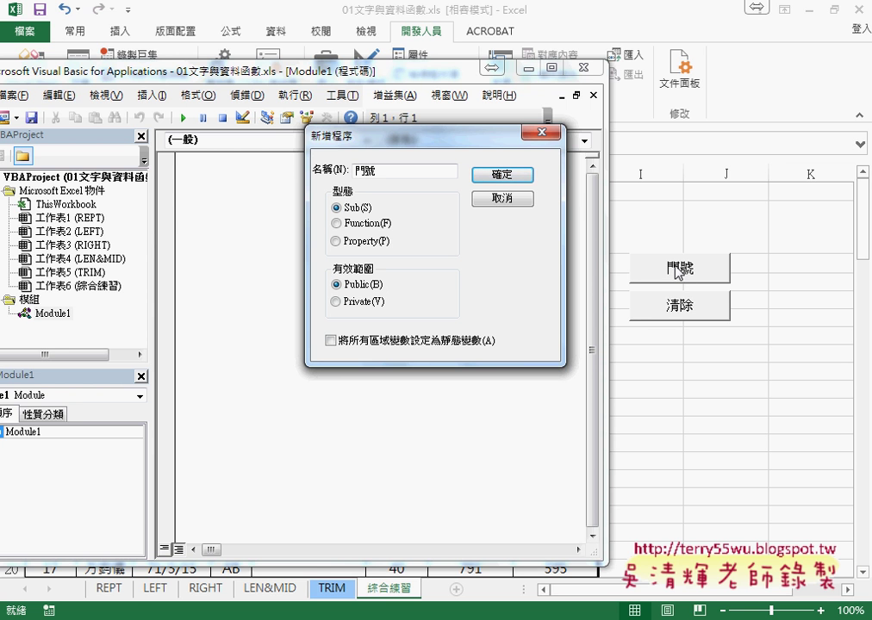
pyautogui.click(511, 173)
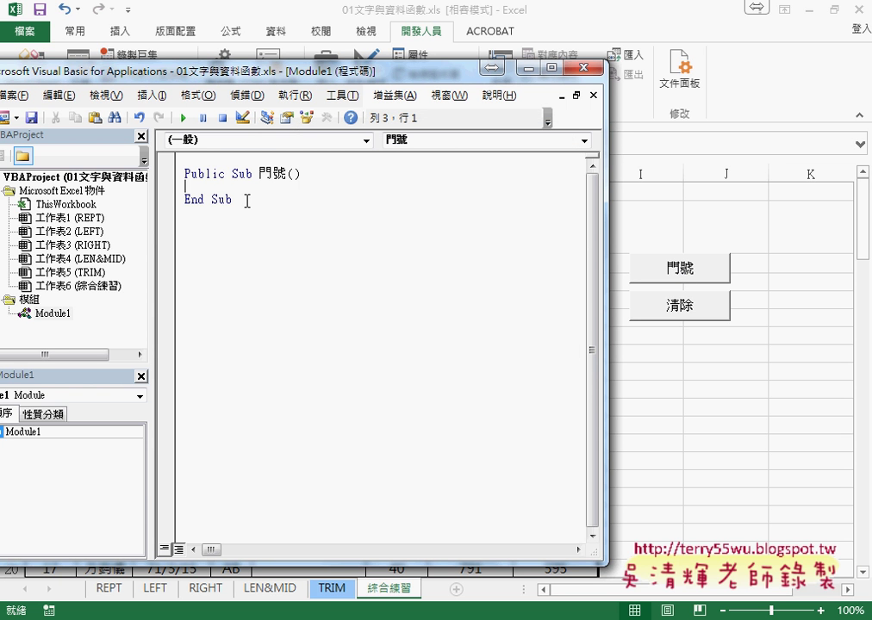
pyautogui.moveTo(247, 200); pyautogui.dragTo(181, 174)
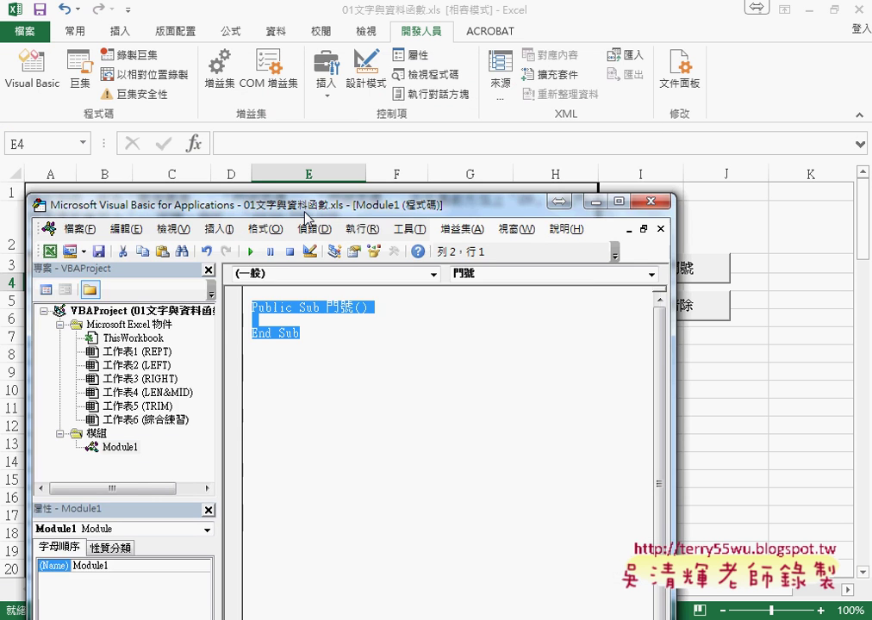
pyautogui.moveTo(240, 78); pyautogui.dragTo(349, 353)
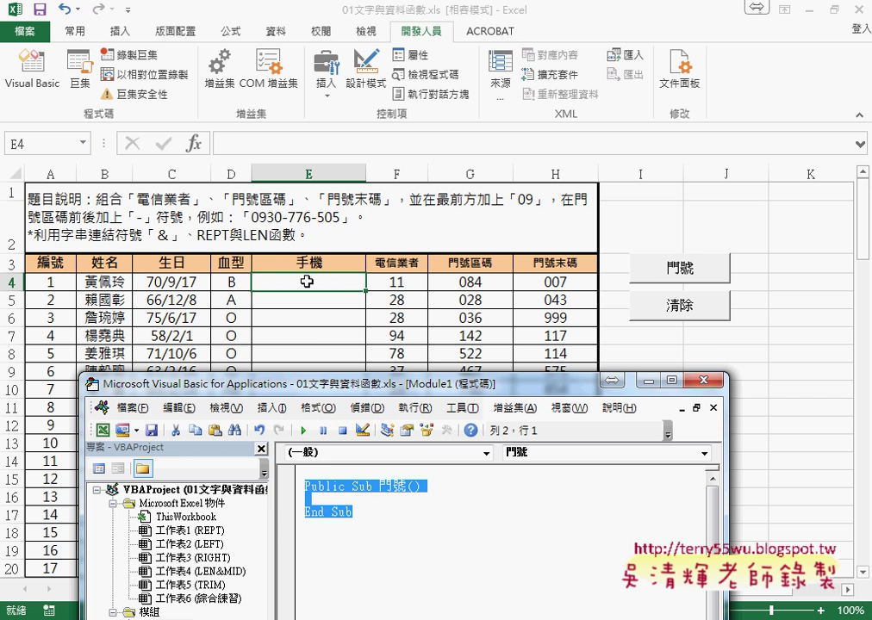
pyautogui.moveTo(336, 392)
pyautogui.mouseDown()
pyautogui.moveTo(614, 73)
pyautogui.moveTo(587, 73)
pyautogui.mouseUp()
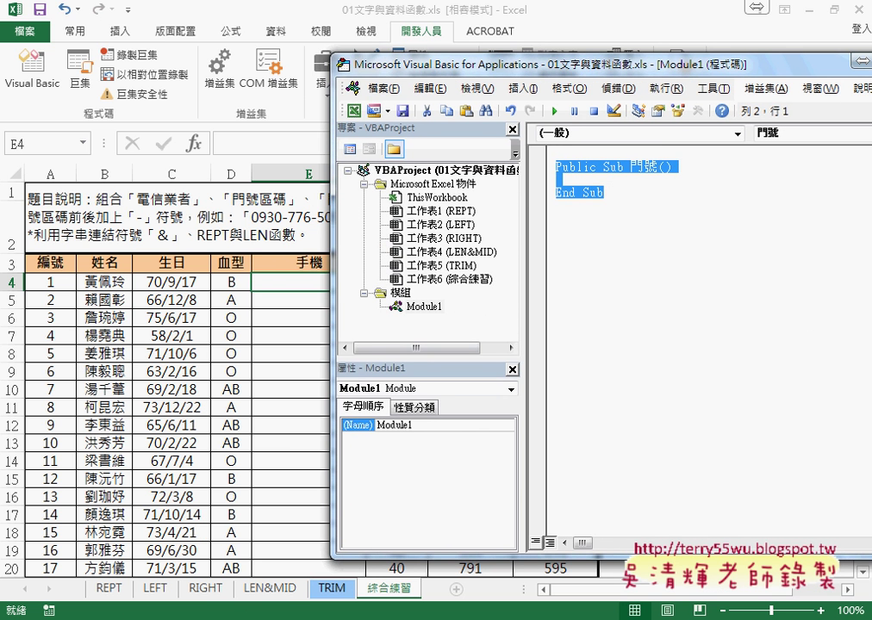
# Switch to the 01_文字與資料函數程式碼 Google Doc and scroll to the button SUB procedure notes.
pyautogui.click(129, 556)
pyautogui.click(440, 10)
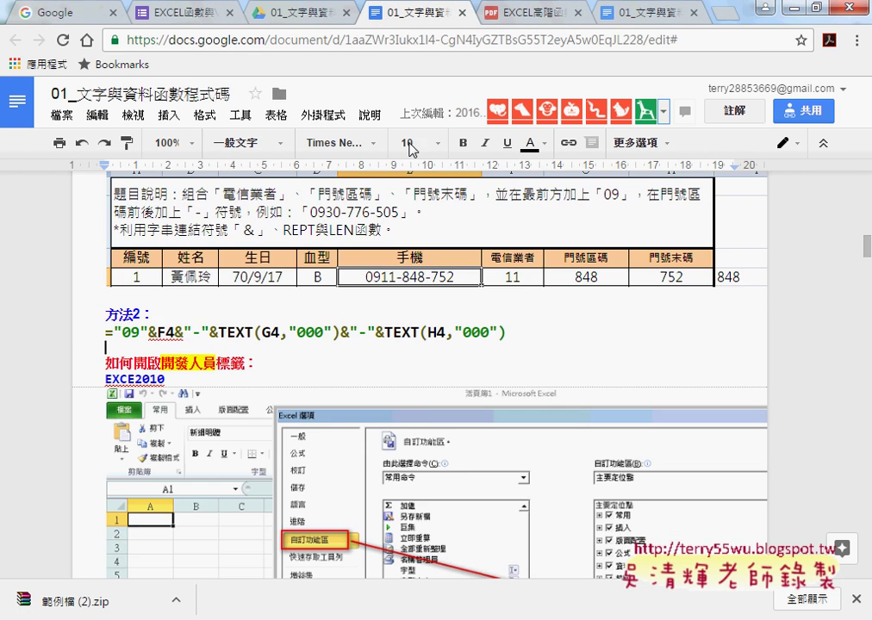
pyautogui.scroll(-3, 344, 310)
pyautogui.scroll(-2, 345, 310)
pyautogui.scroll(-1, 338, 322)
pyautogui.scroll(2, 357, 290)
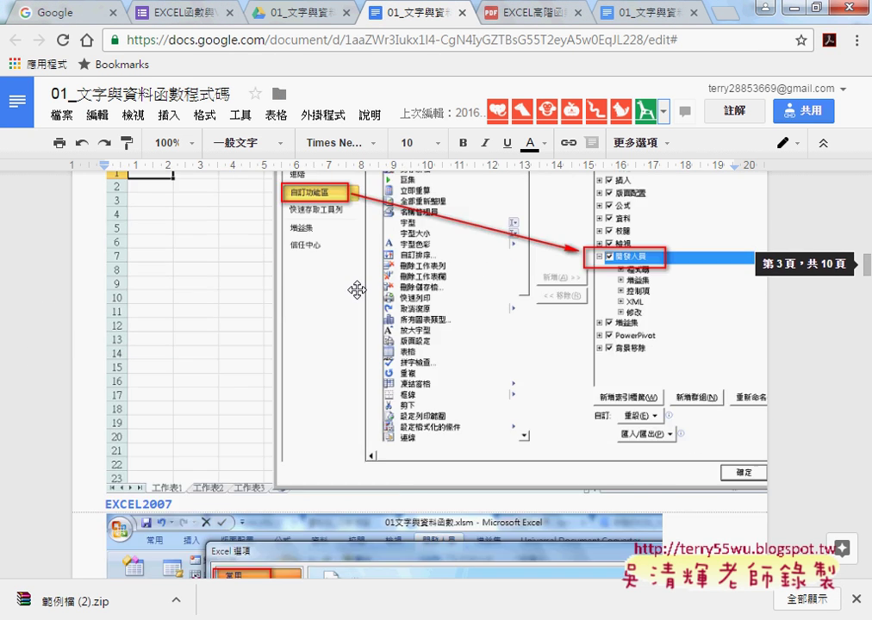
pyautogui.scroll(2, 357, 291)
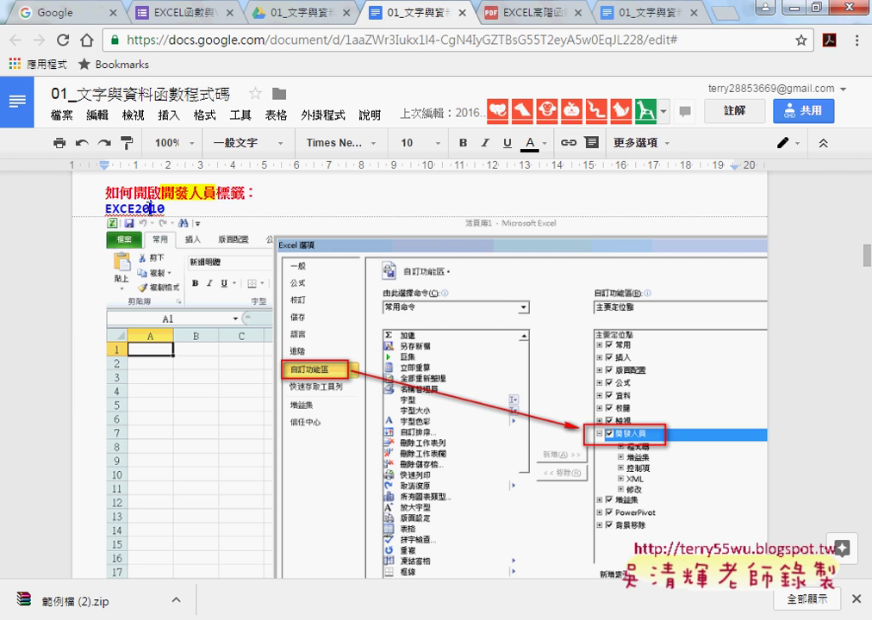
pyautogui.scroll(-3, 518, 437)
pyautogui.scroll(-2, 305, 361)
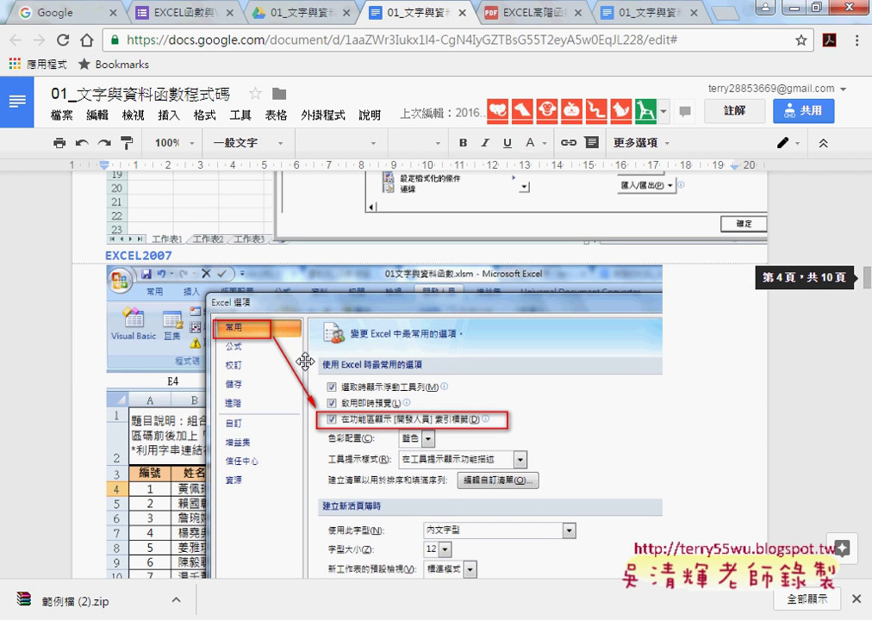
pyautogui.moveTo(142, 255); pyautogui.dragTo(176, 255)
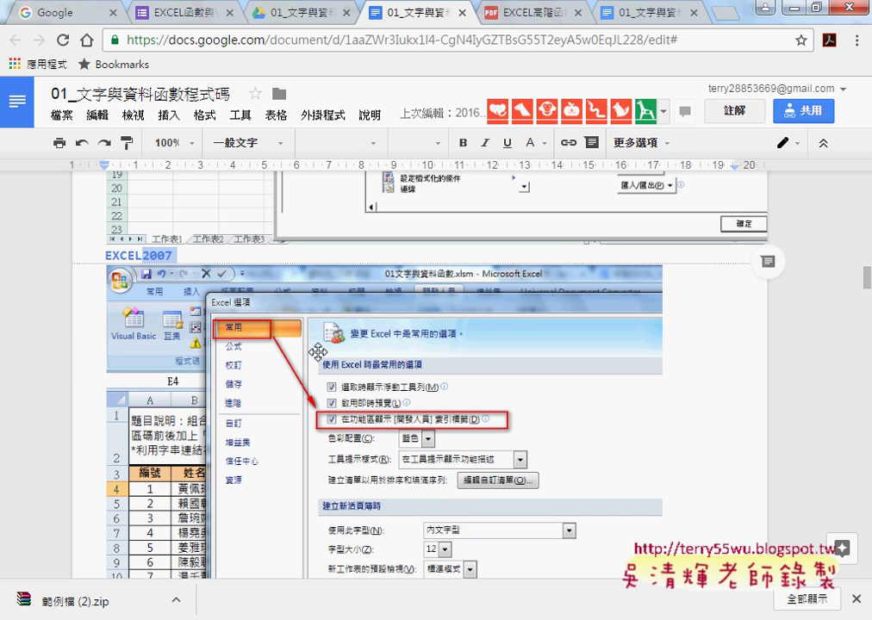
pyautogui.scroll(-1, 318, 350)
pyautogui.scroll(-4, 304, 342)
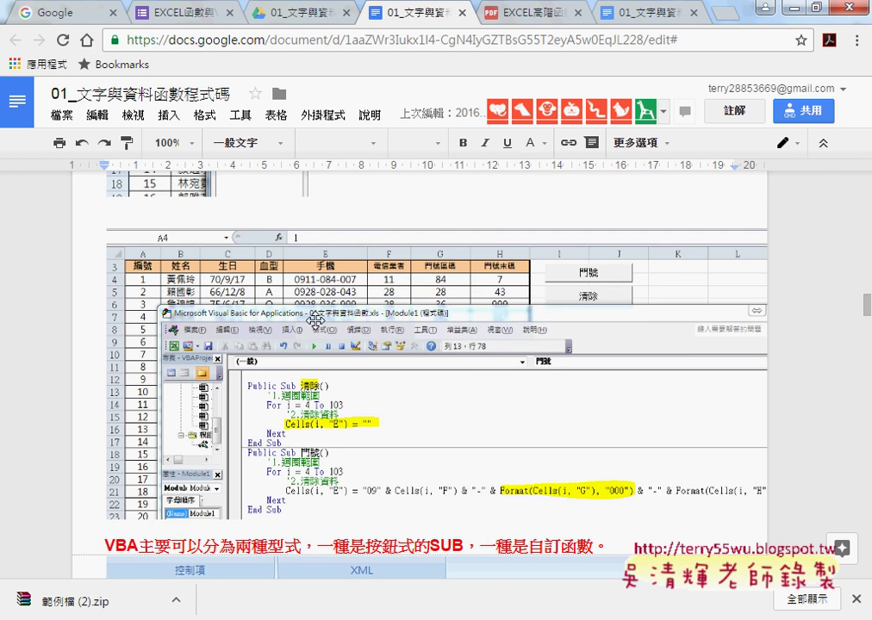
pyautogui.scroll(-2, 315, 320)
pyautogui.scroll(-2, 316, 323)
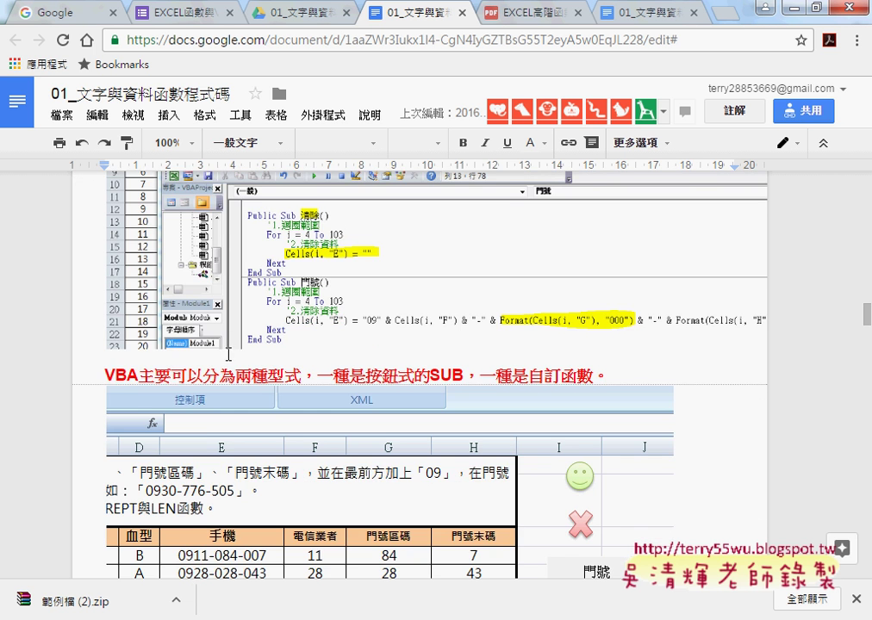
pyautogui.scroll(-4, 239, 295)
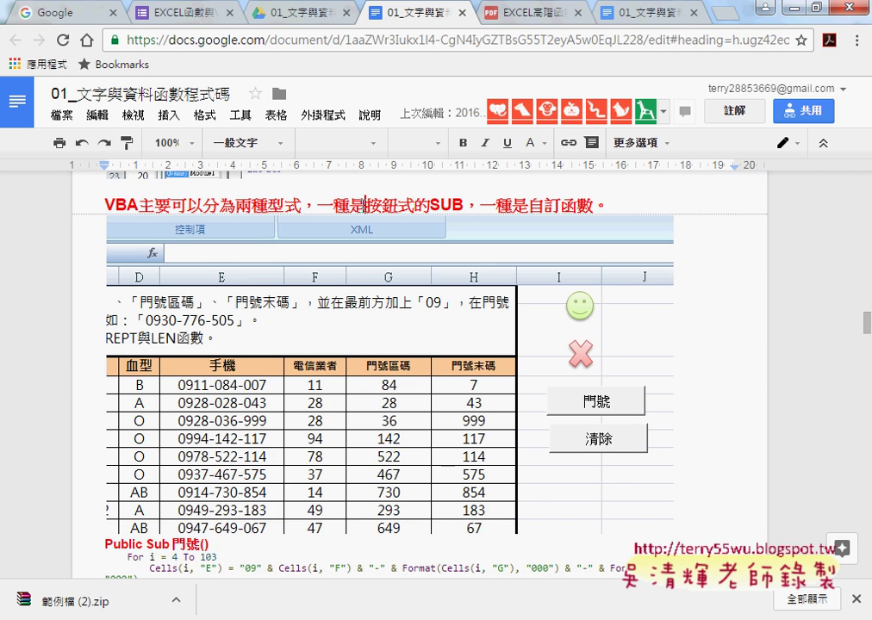
pyautogui.moveTo(365, 206); pyautogui.dragTo(462, 206)
pyautogui.scroll(-4, 552, 207)
pyautogui.scroll(-2, 382, 218)
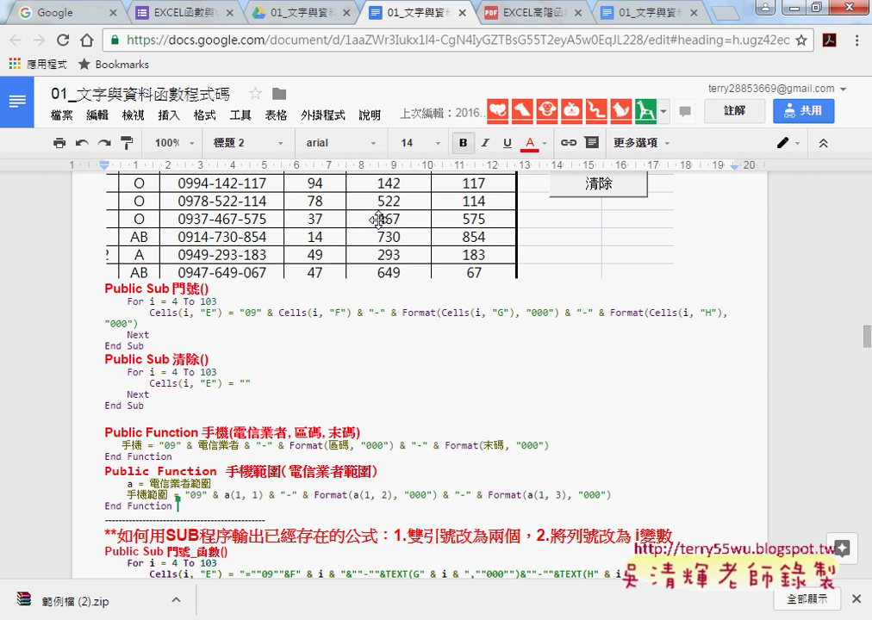
# Select the full 門號 and 清除 procedure code, from Public Sub 門號() to the last End Sub.
pyautogui.moveTo(105, 289); pyautogui.dragTo(168, 404)
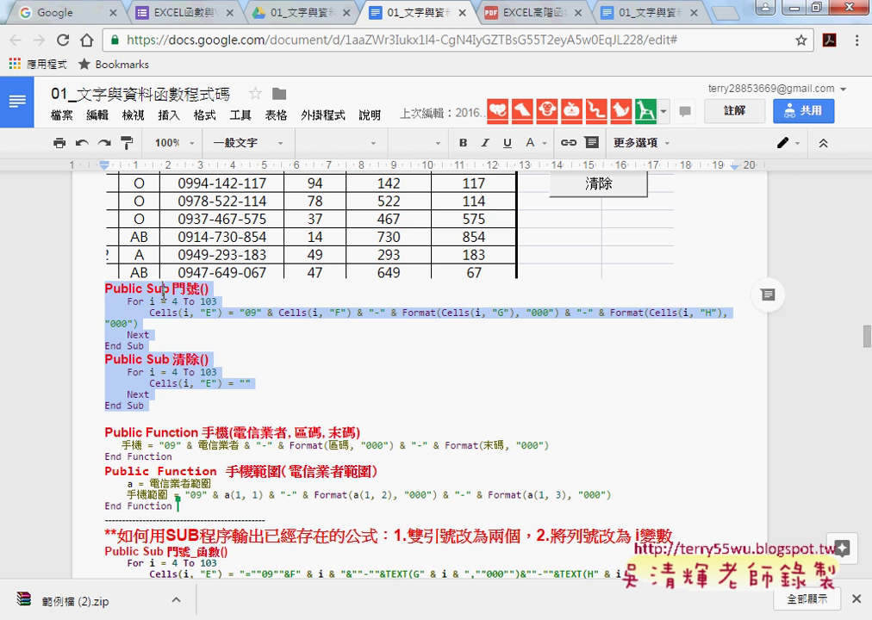
pyautogui.moveTo(146, 288); pyautogui.dragTo(210, 289)
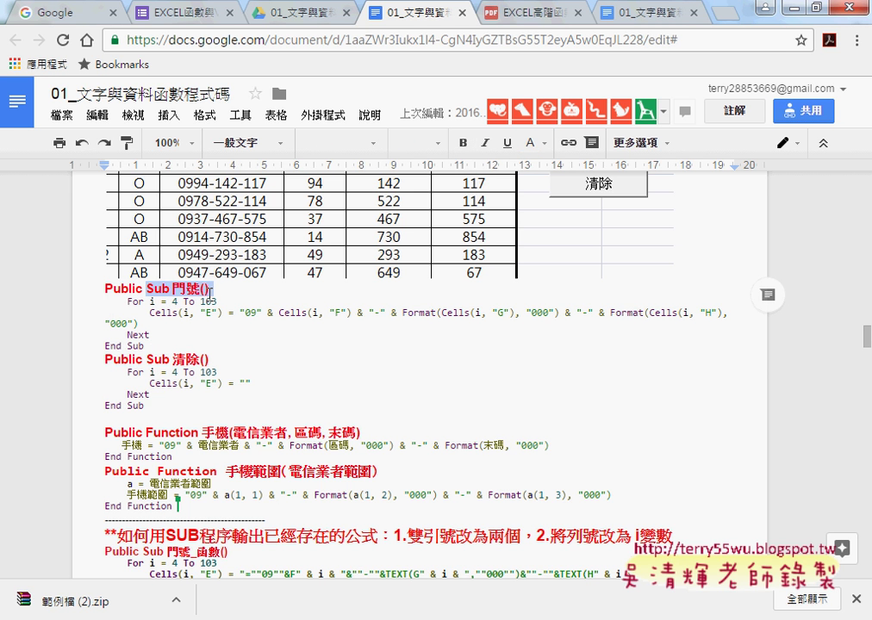
pyautogui.moveTo(145, 345); pyautogui.dragTo(105, 345)
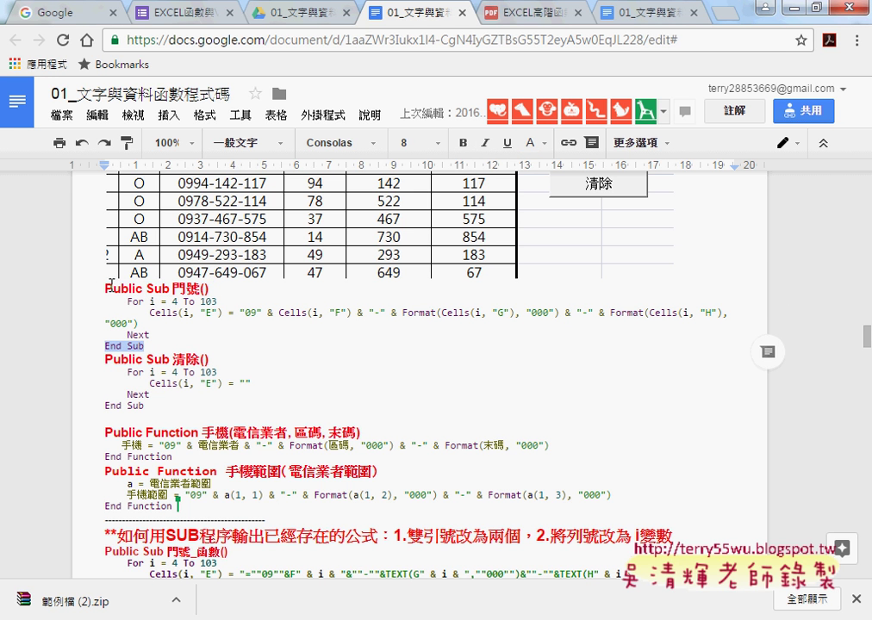
pyautogui.click(127, 336)
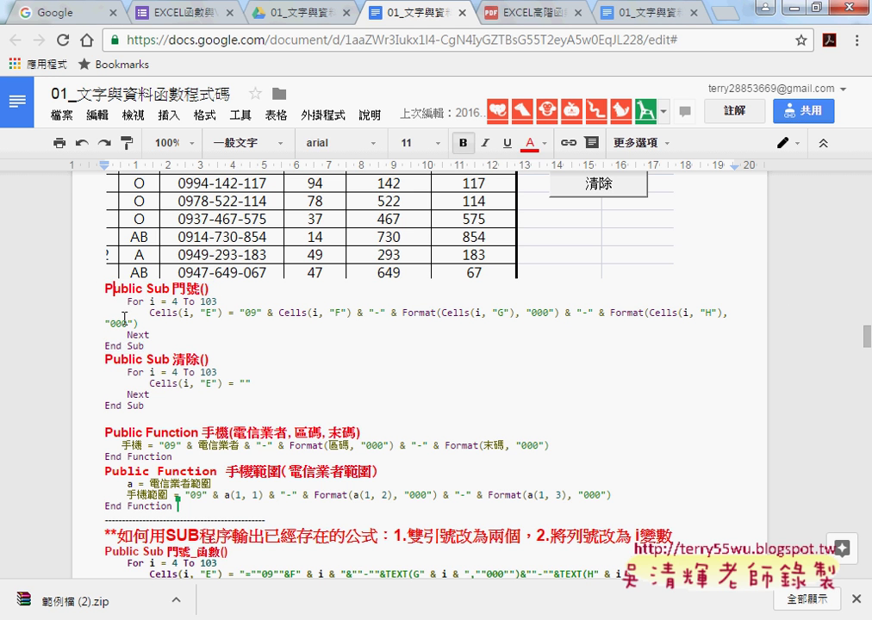
pyautogui.click(173, 359)
pyautogui.moveTo(167, 409); pyautogui.dragTo(121, 277)
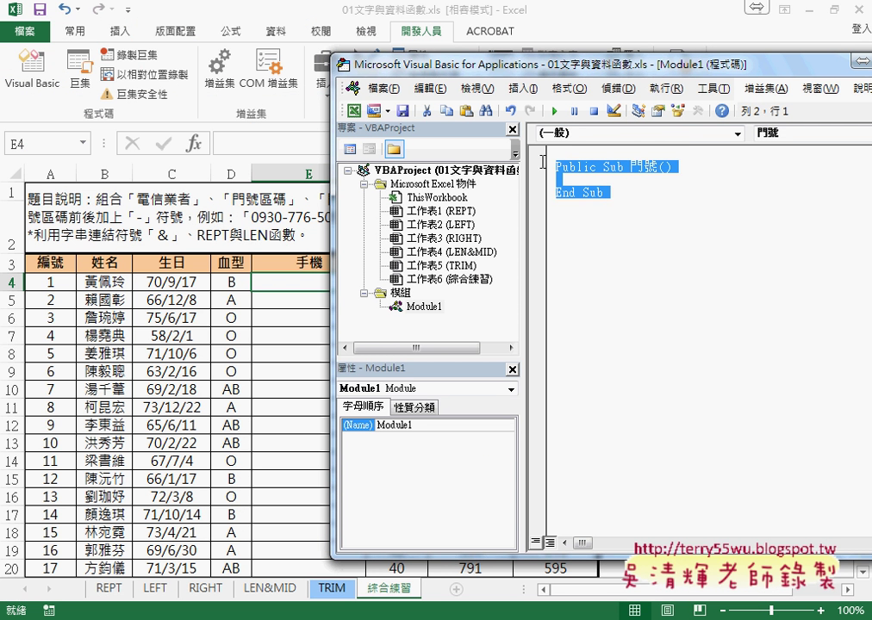
# Paste the 門號 and 清除 code over the empty stub in Module1, then place the cursor in 門號.
pyautogui.moveTo(543, 161); pyautogui.dragTo(542, 149)
pyautogui.hotkey('ctrl', 'v')
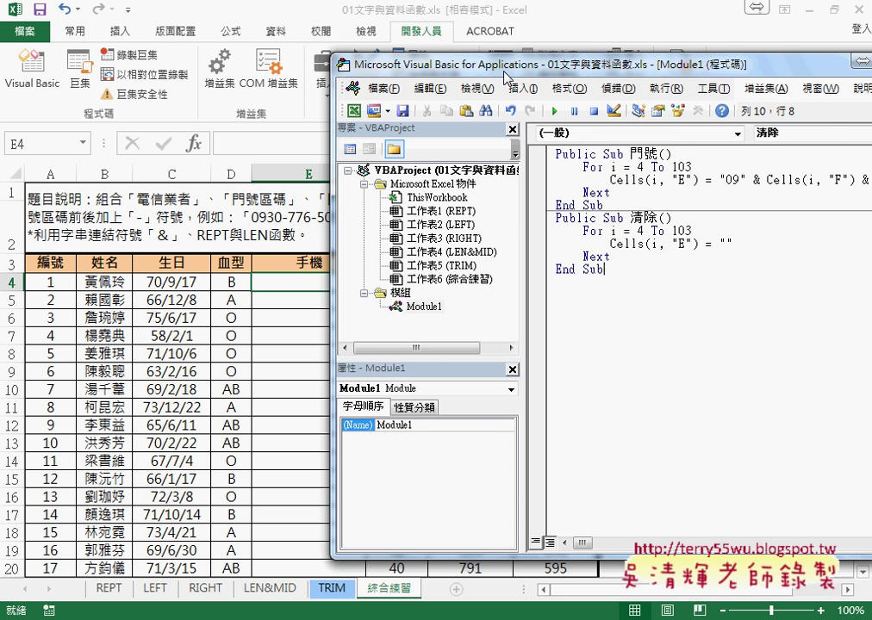
pyautogui.moveTo(514, 58); pyautogui.dragTo(576, 70)
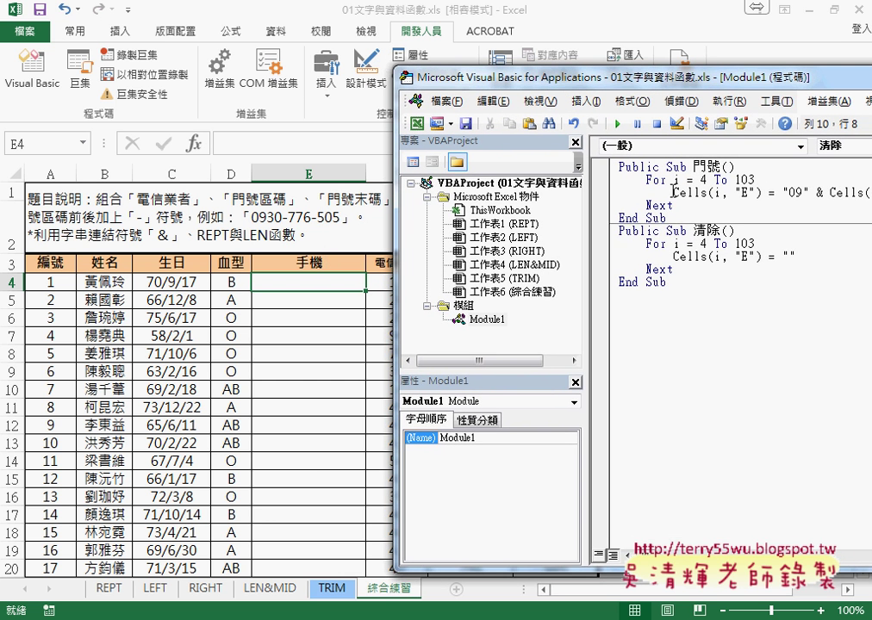
pyautogui.click(673, 193)
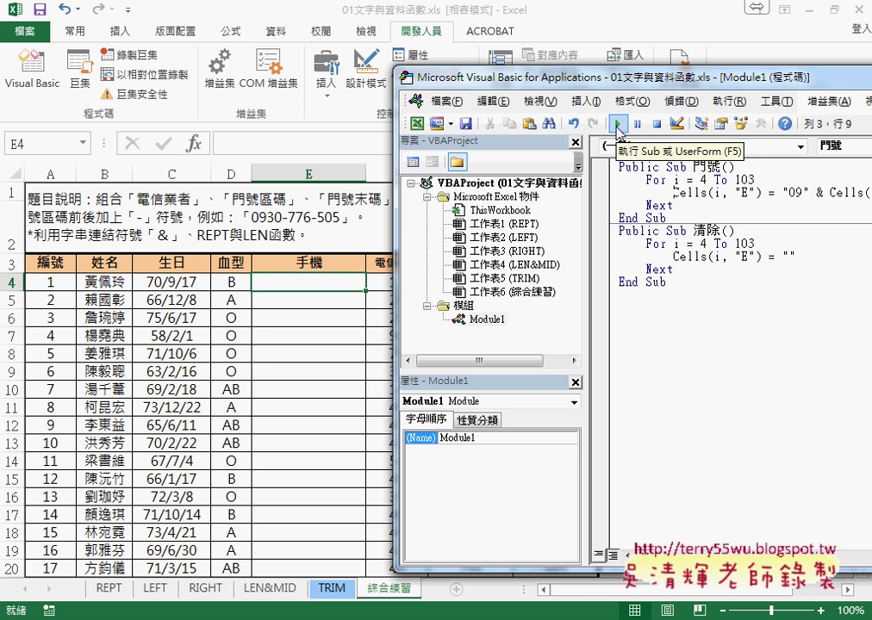
# Alternately run 門號 and 清除 several times, finishing with column E filled with phone numbers.
pyautogui.click(617, 125)
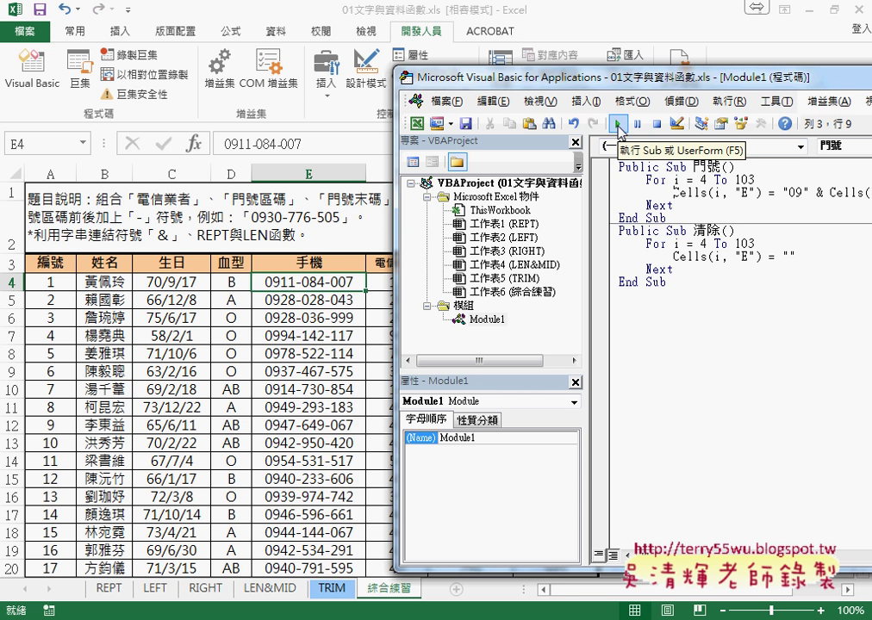
pyautogui.click(673, 256)
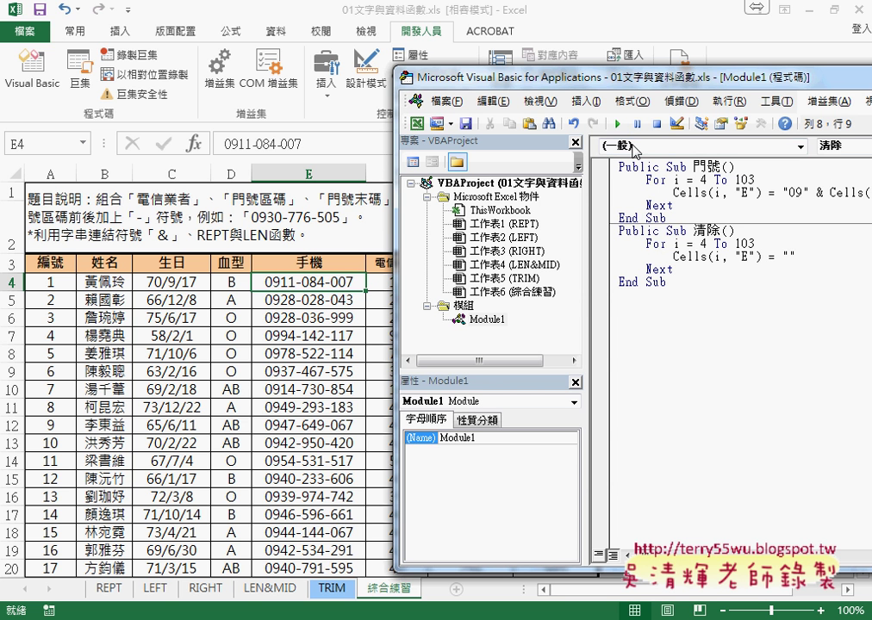
pyautogui.click(619, 124)
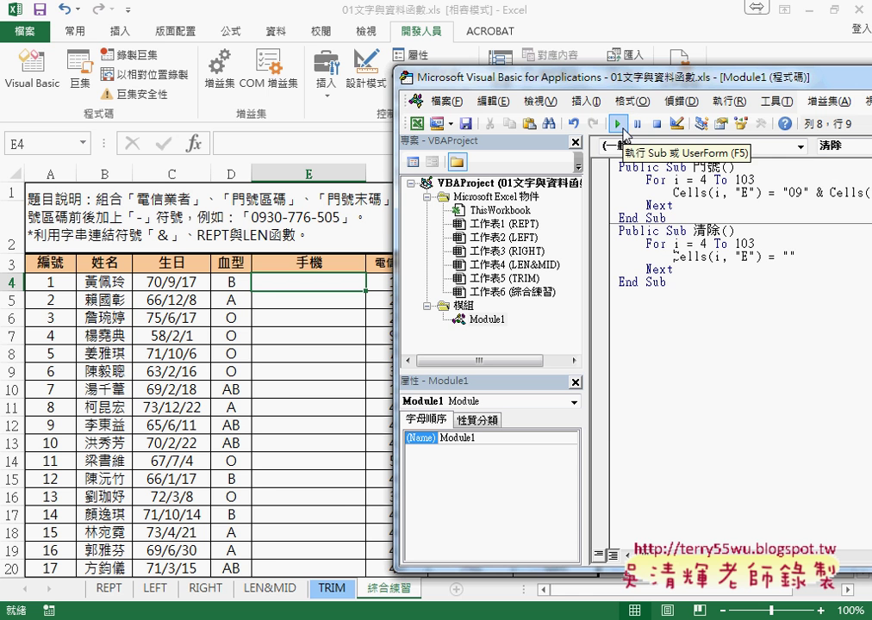
pyautogui.click(673, 192)
pyautogui.click(620, 126)
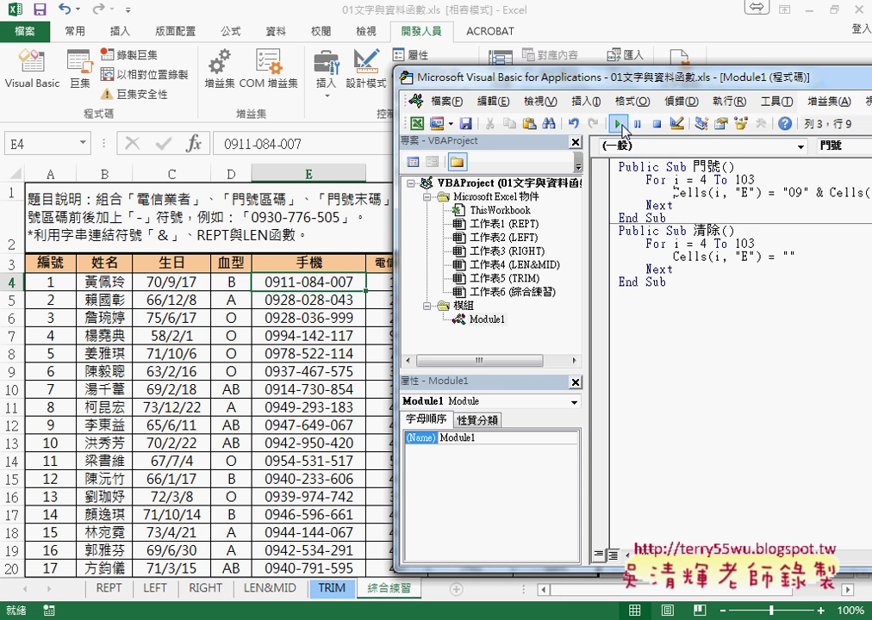
pyautogui.click(652, 269)
pyautogui.click(620, 126)
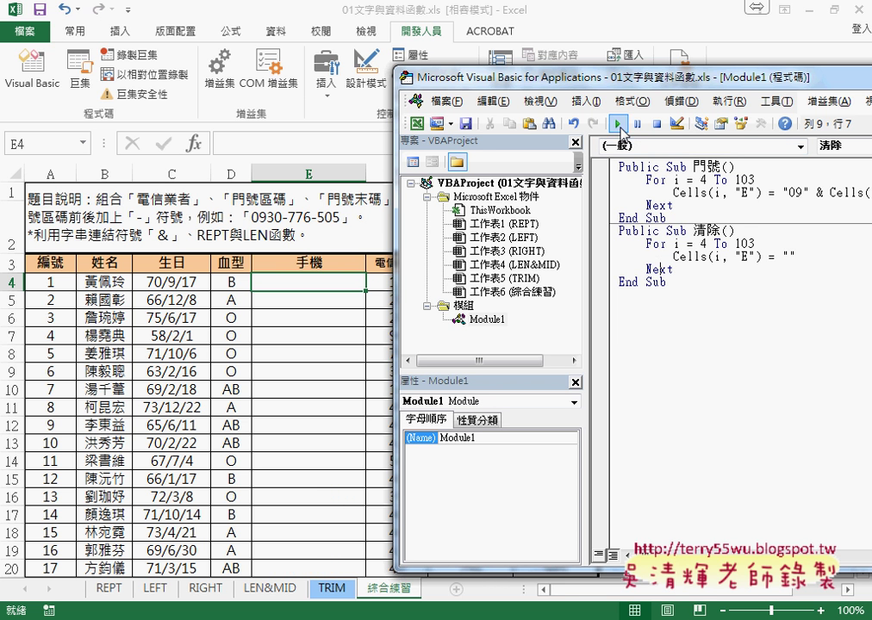
pyautogui.click(642, 192)
pyautogui.click(620, 126)
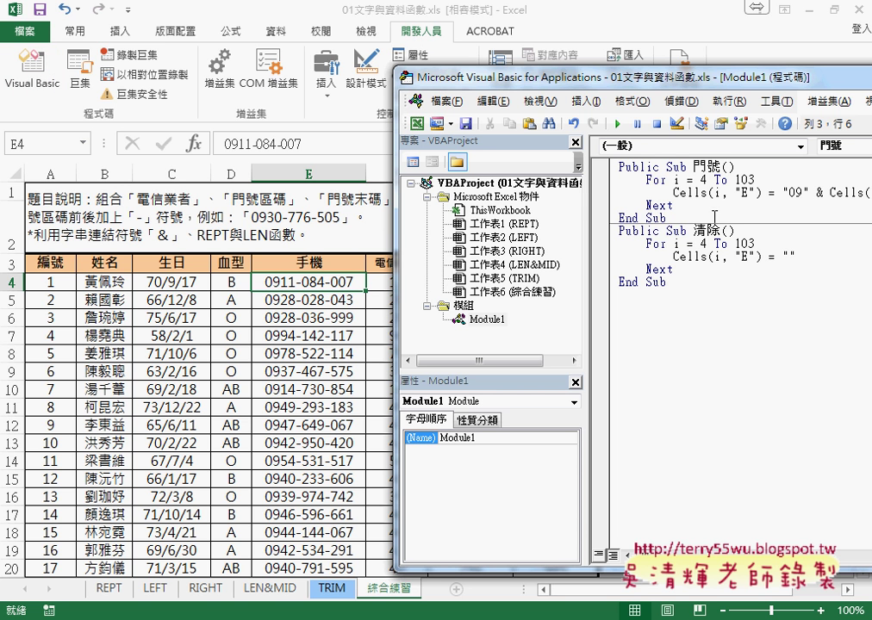
pyautogui.click(585, 101)
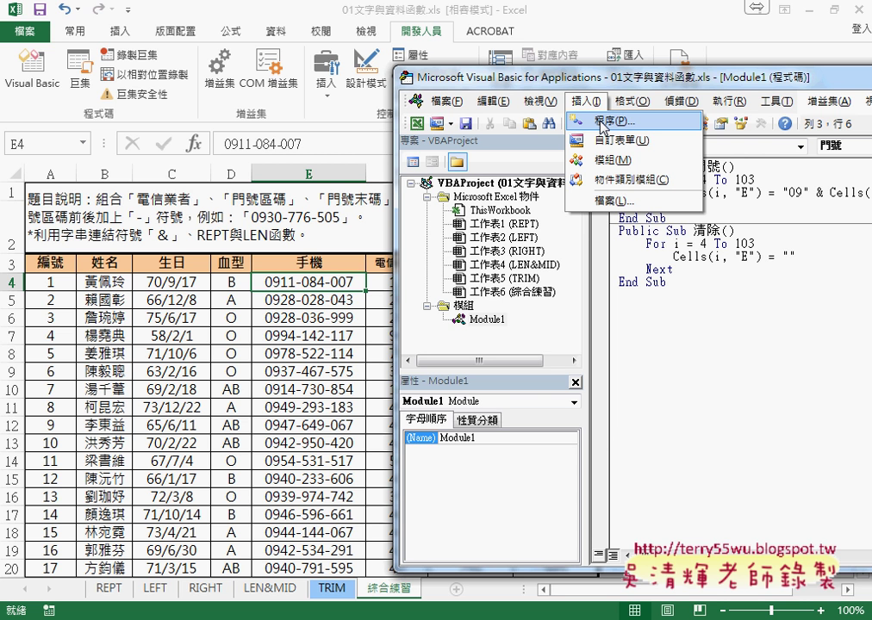